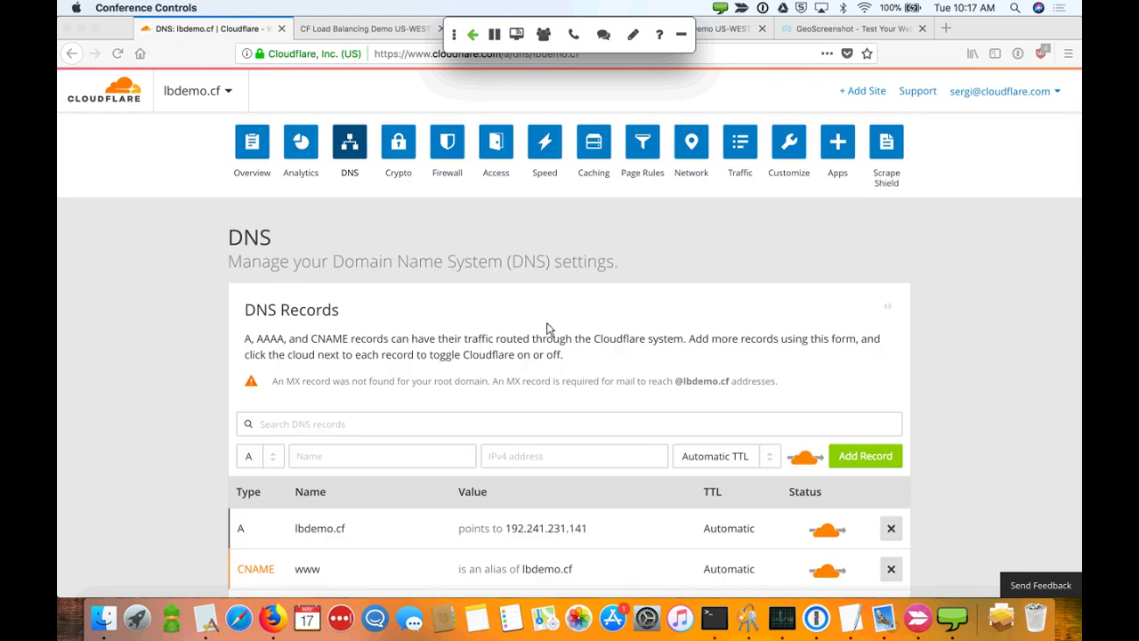
scroll(495, 356, "down", 2)
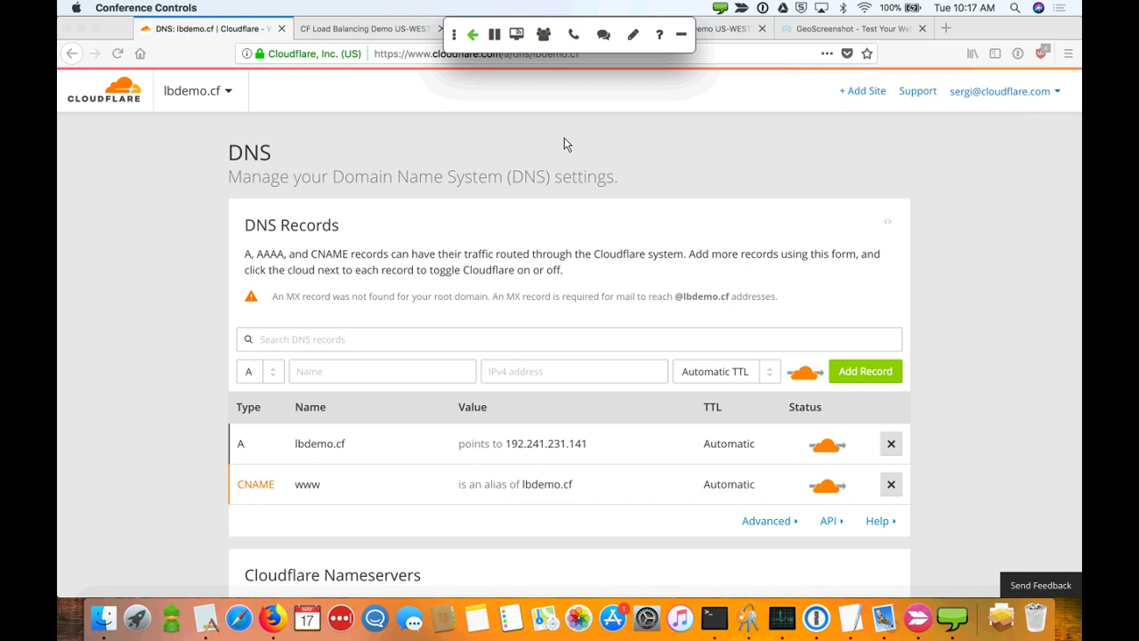
left_click(391, 29)
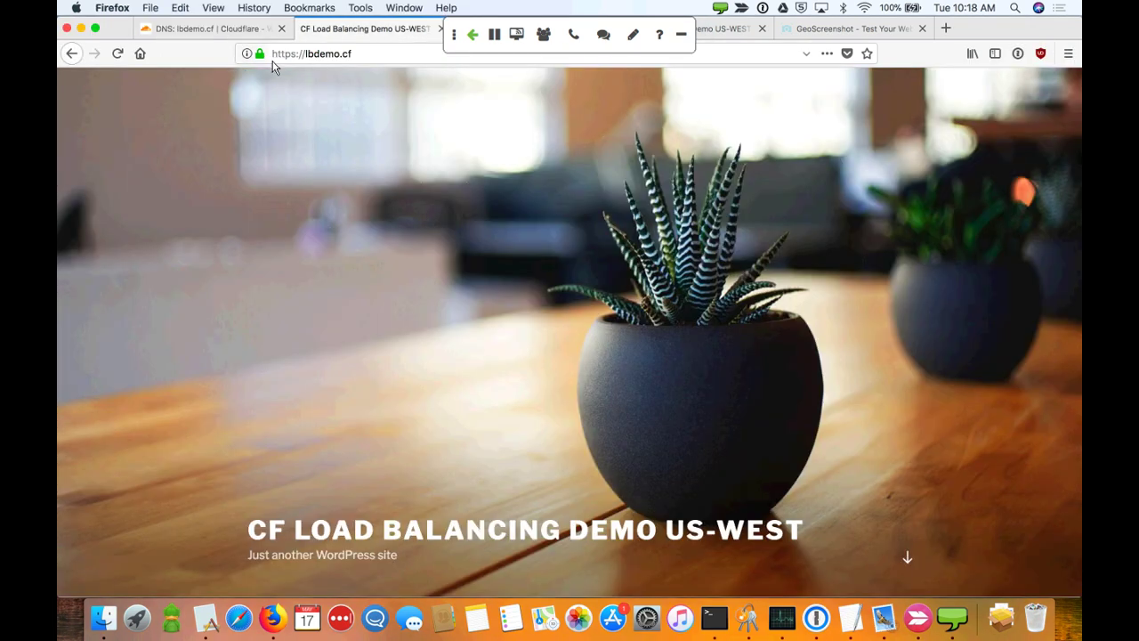
left_click(117, 55)
left_click(218, 34)
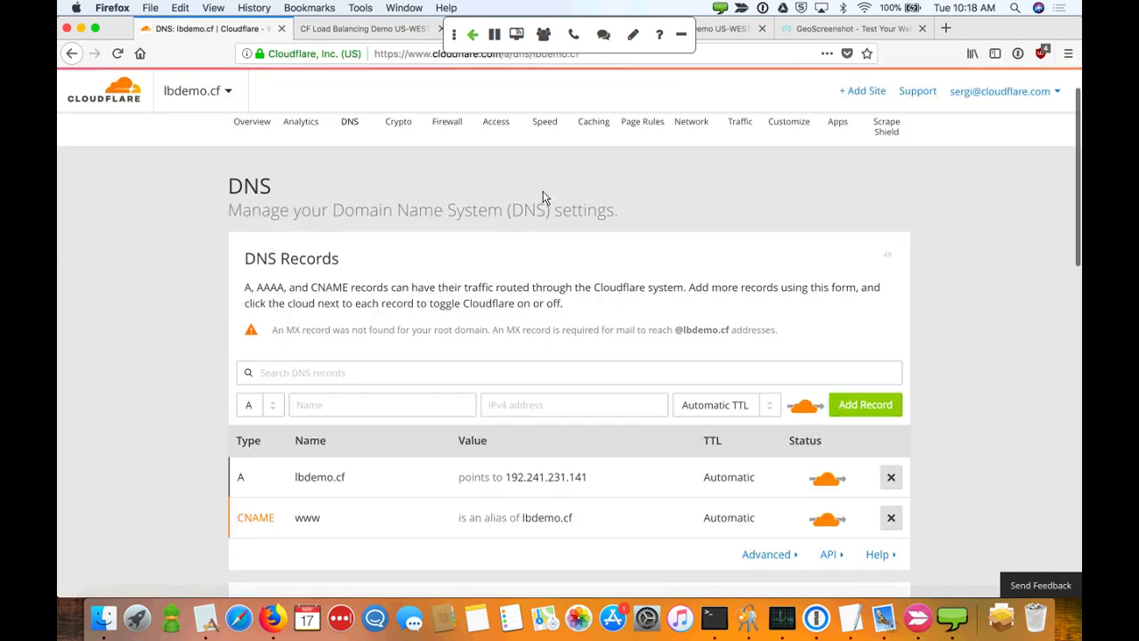
Create a load balancer for hostname lbdemo.cf with session affinity by Cloudflare cookie
left_click(734, 160)
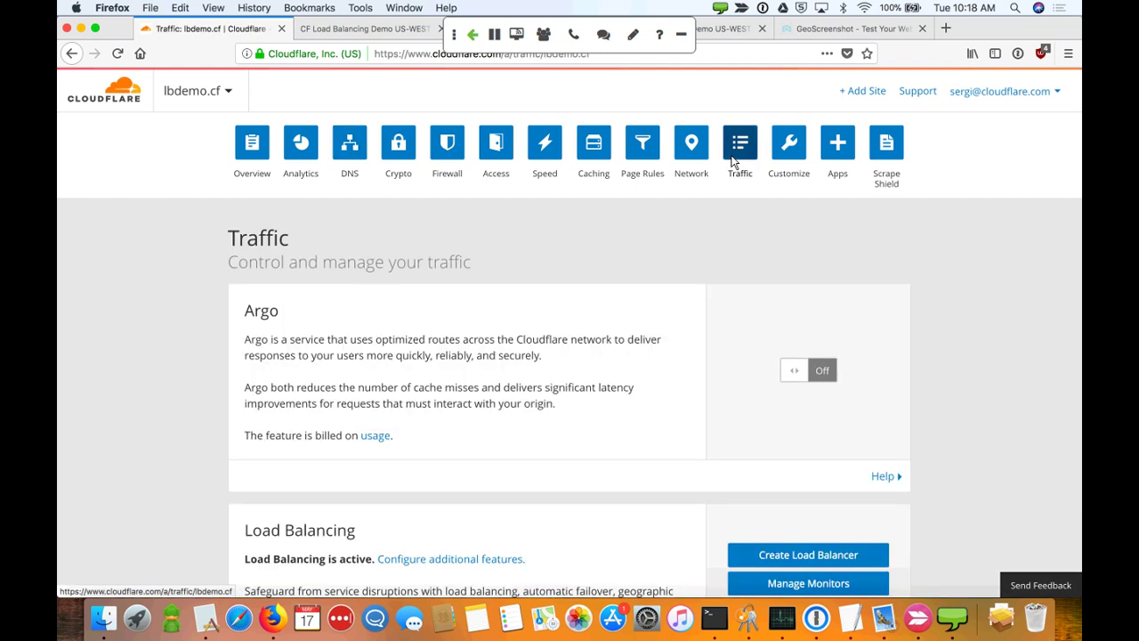
scroll(758, 339, "down", 5)
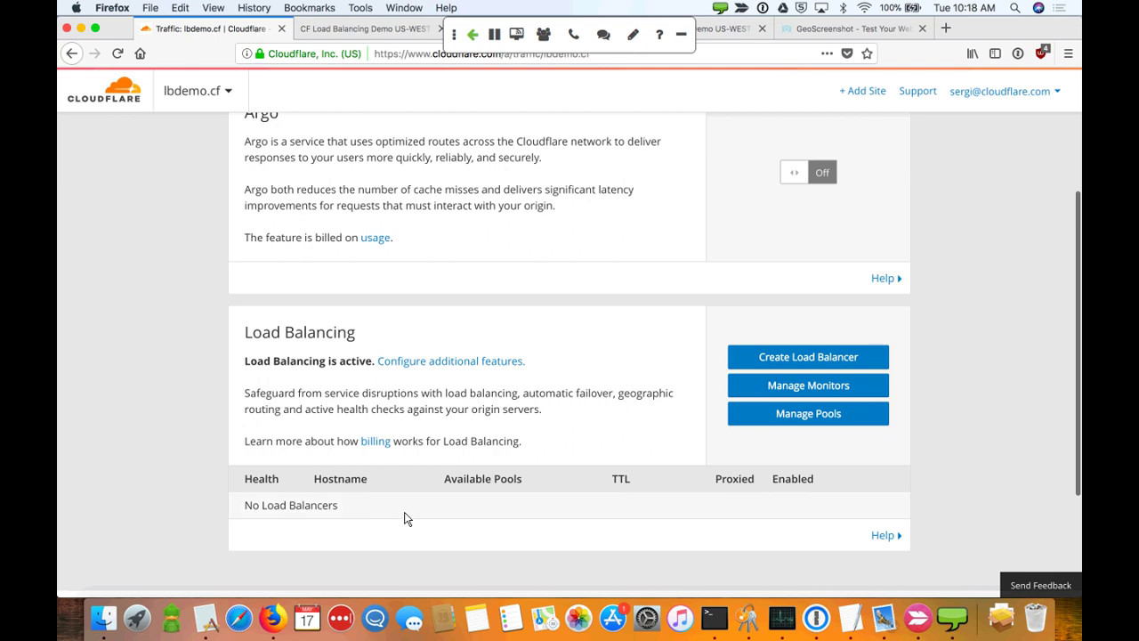
left_click(776, 365)
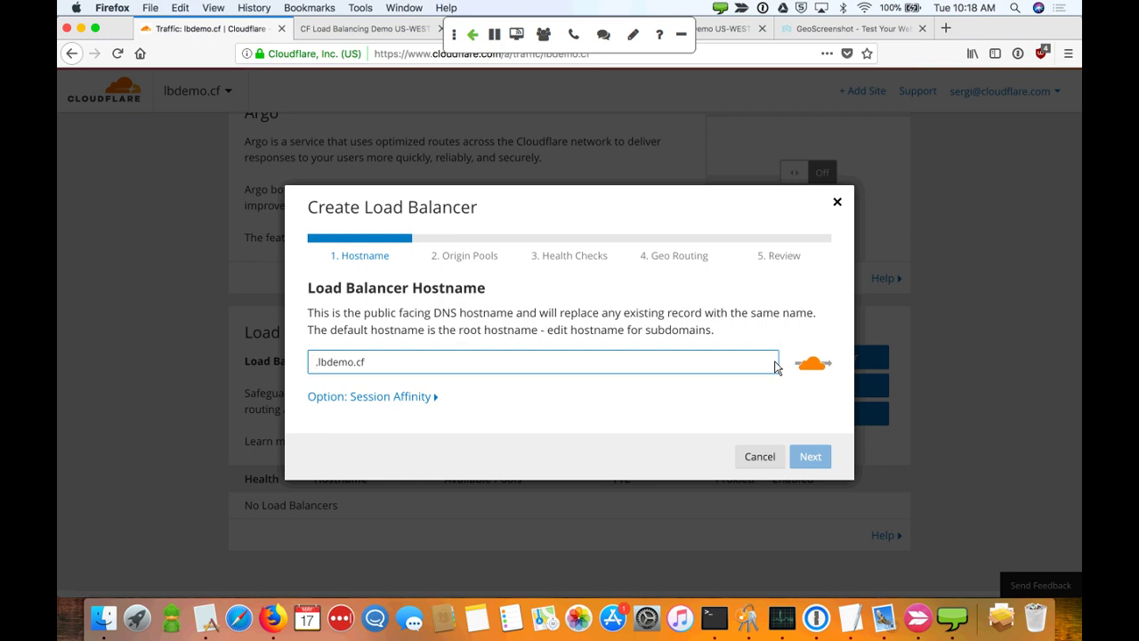
key("BackSpace")
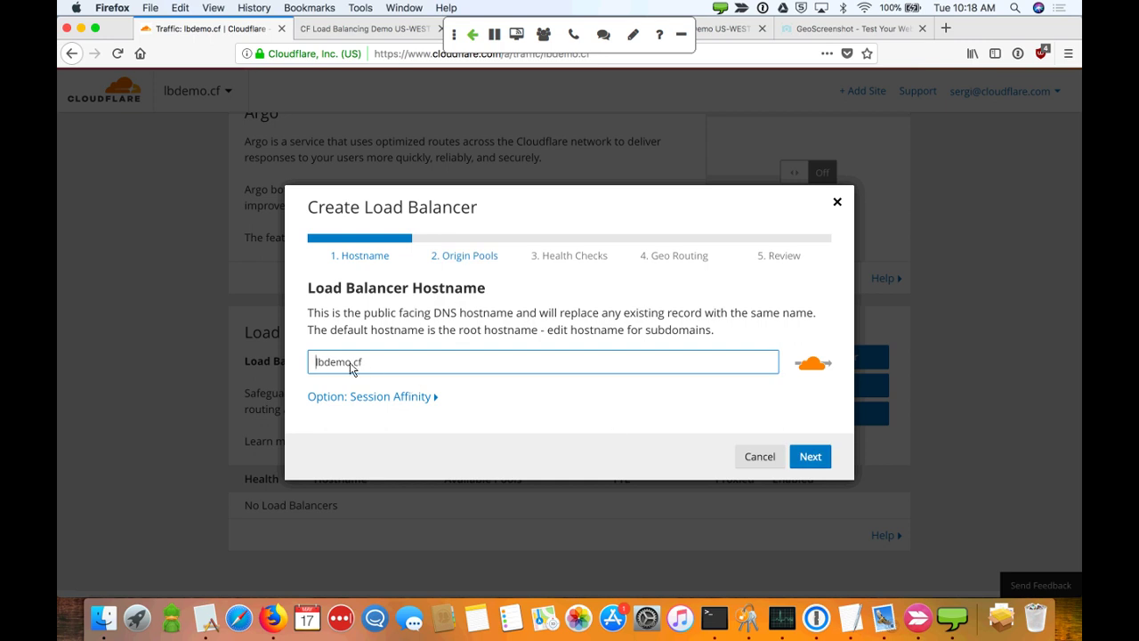
left_click(434, 396)
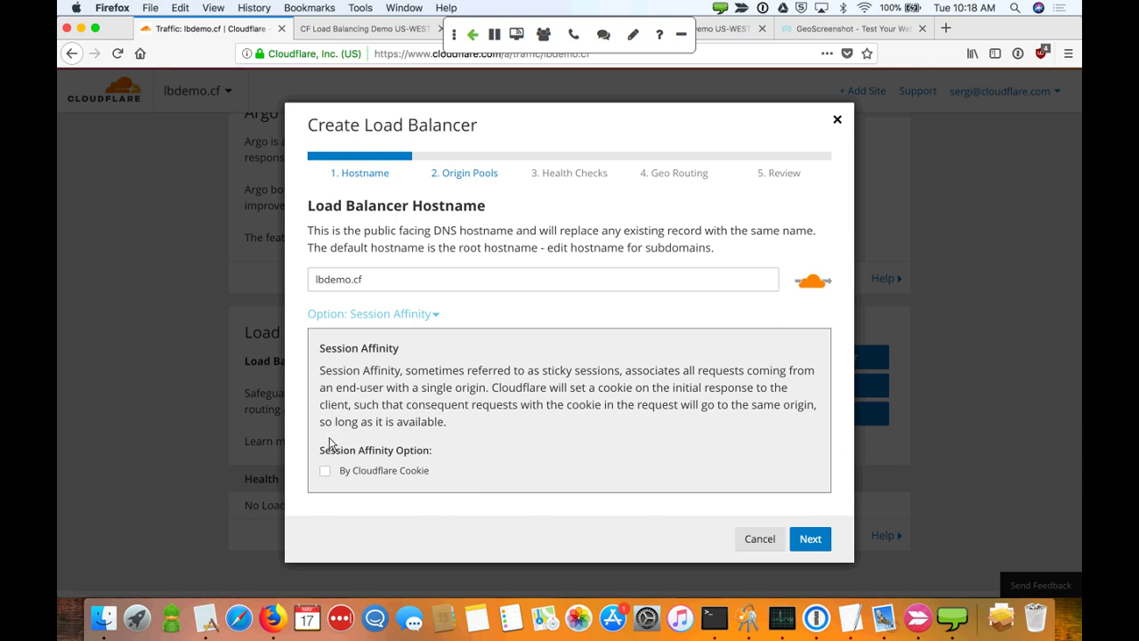
left_click(324, 472)
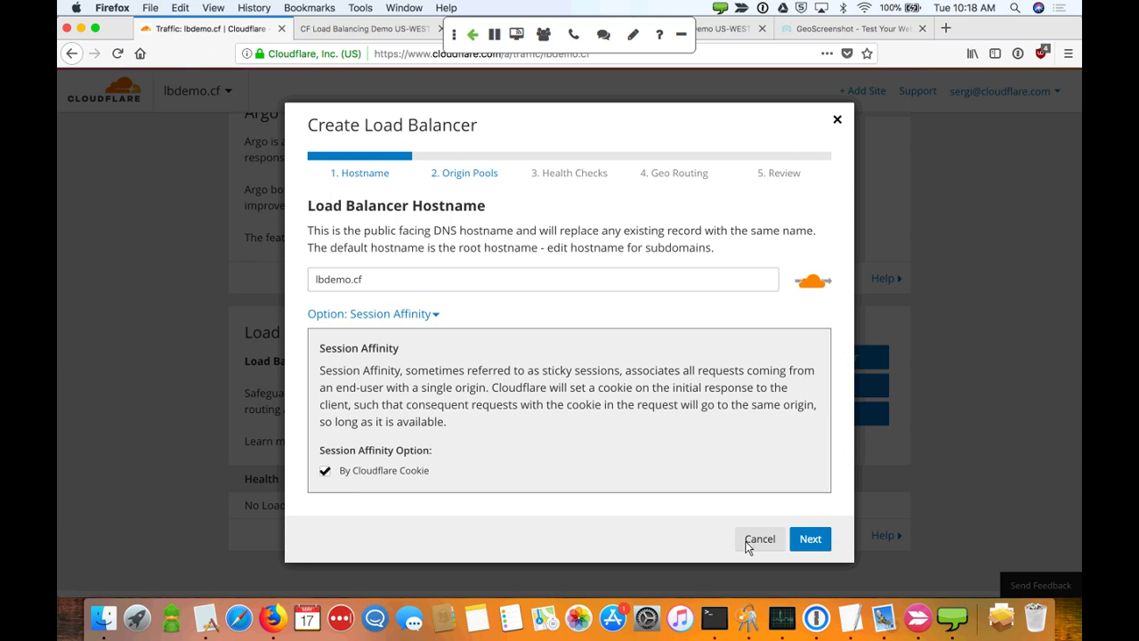
left_click(808, 539)
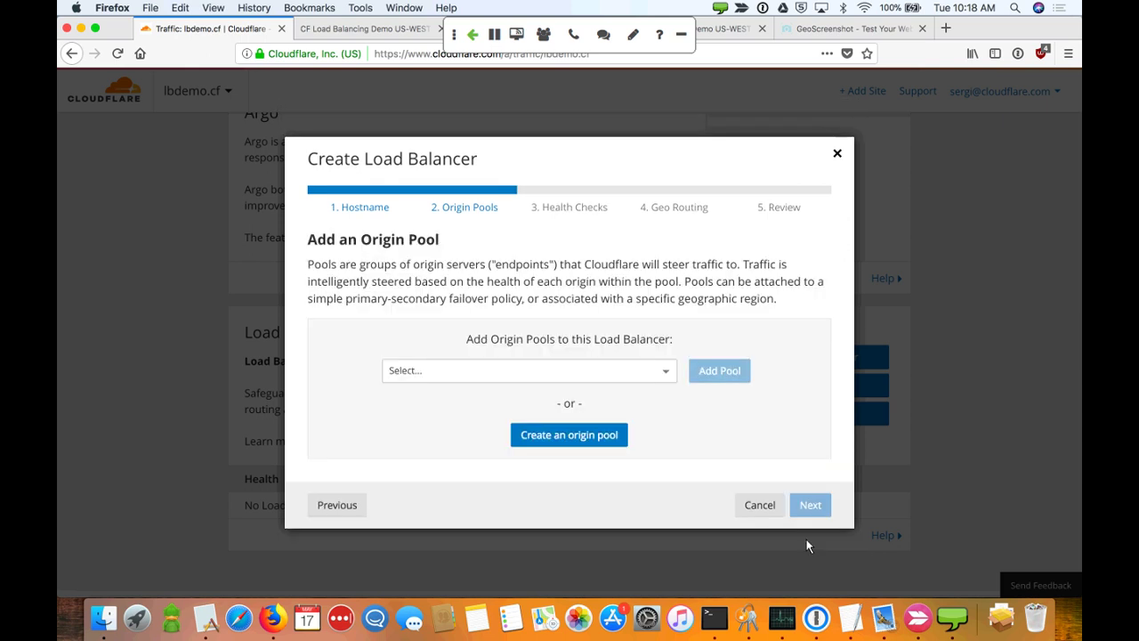
Create and save origin pool 'sfo' with origin sfo-1 at 192.241.231.141
left_click(602, 434)
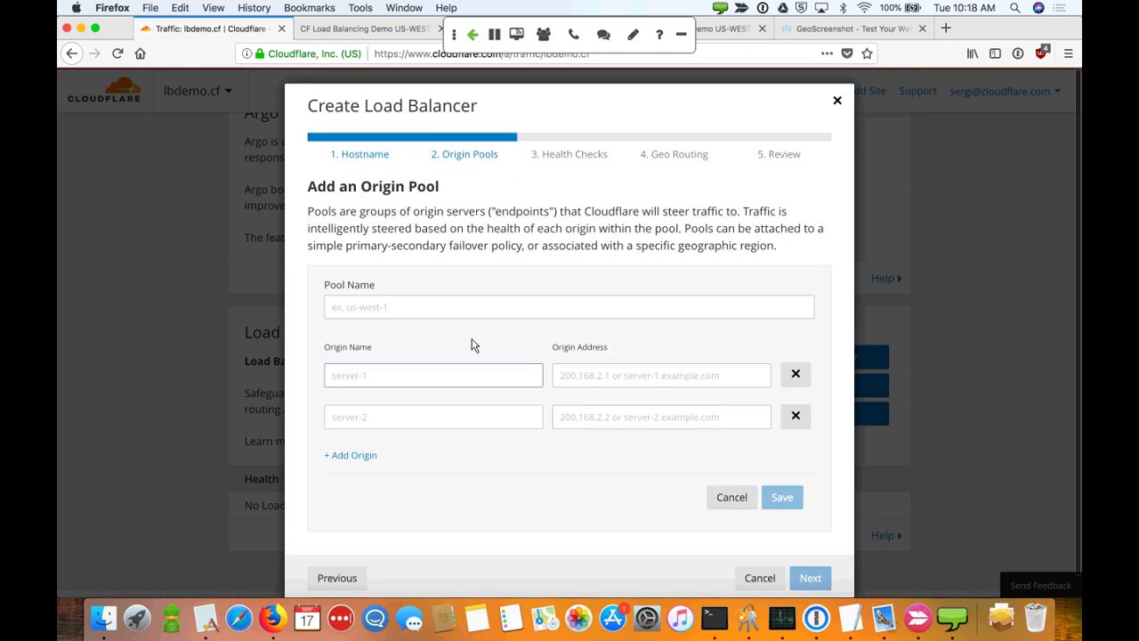
left_click(456, 317)
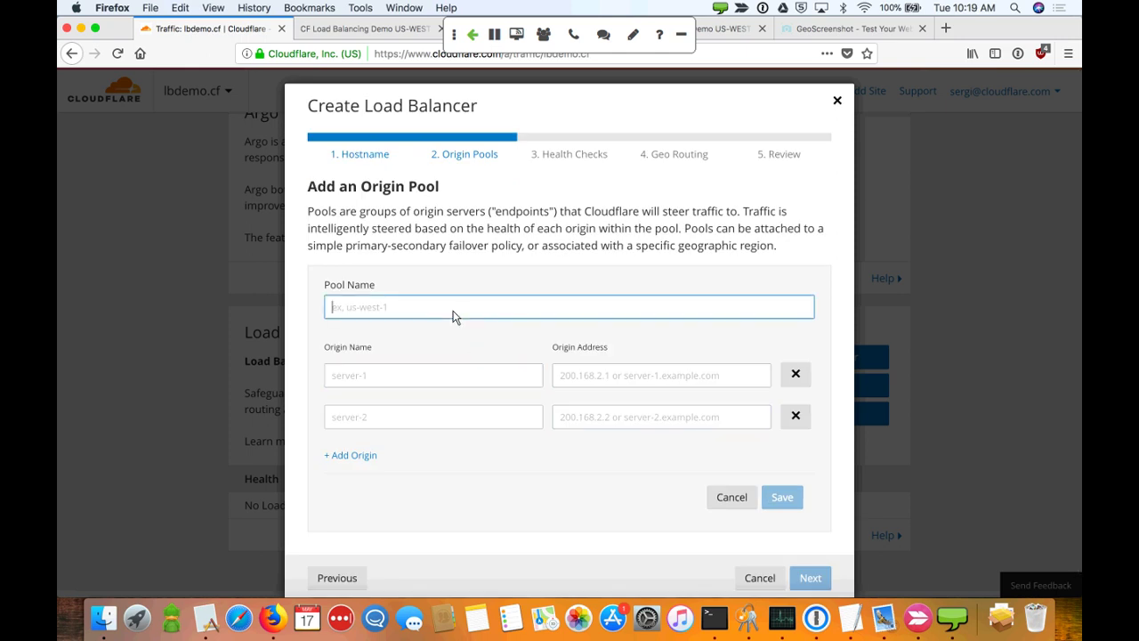
type("sfo")
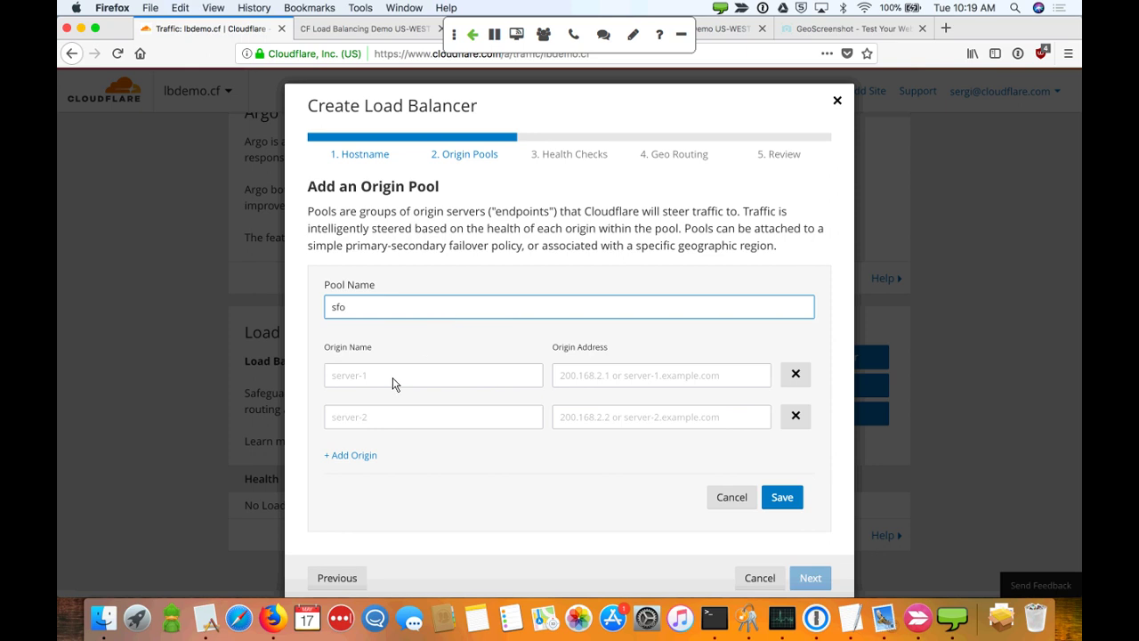
left_click(393, 378)
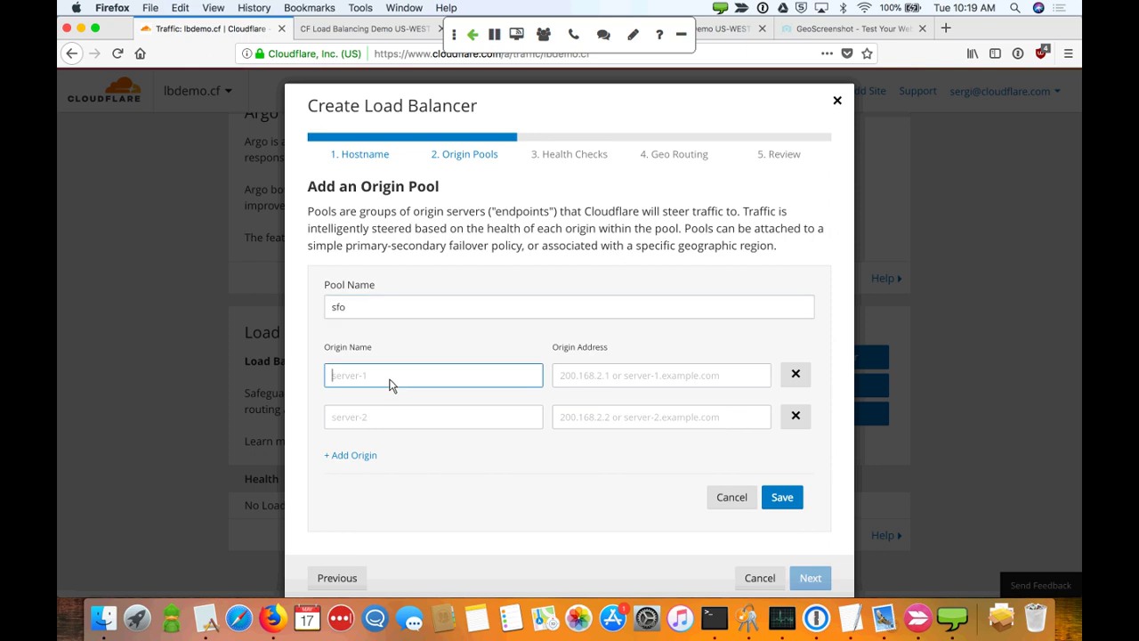
type("sfo-1")
key("Tab")
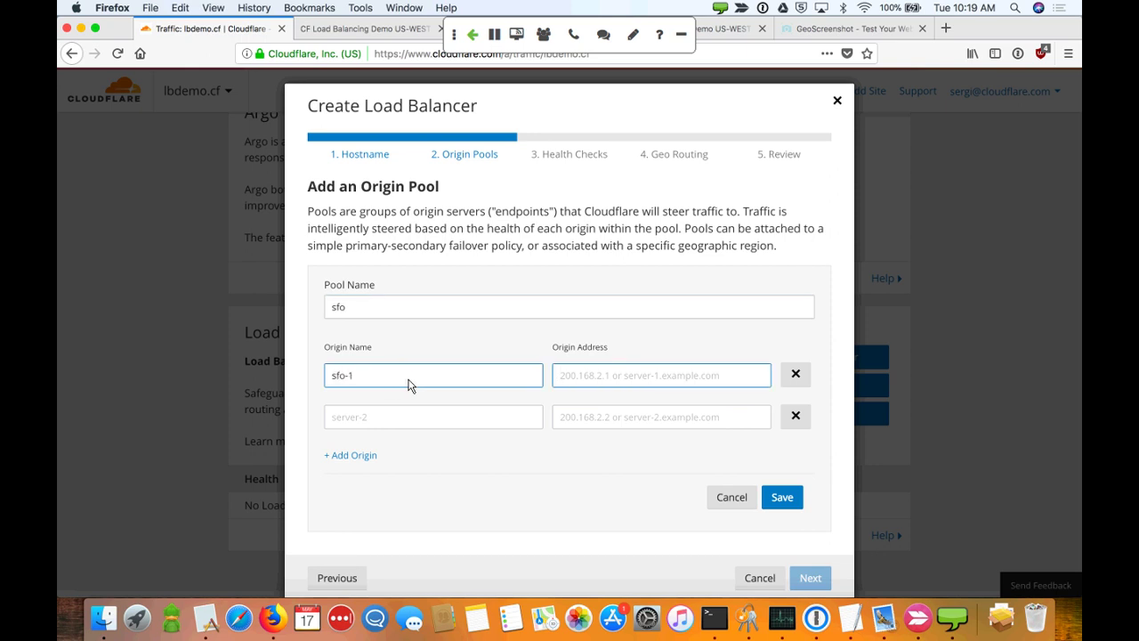
type("192.241.231.141")
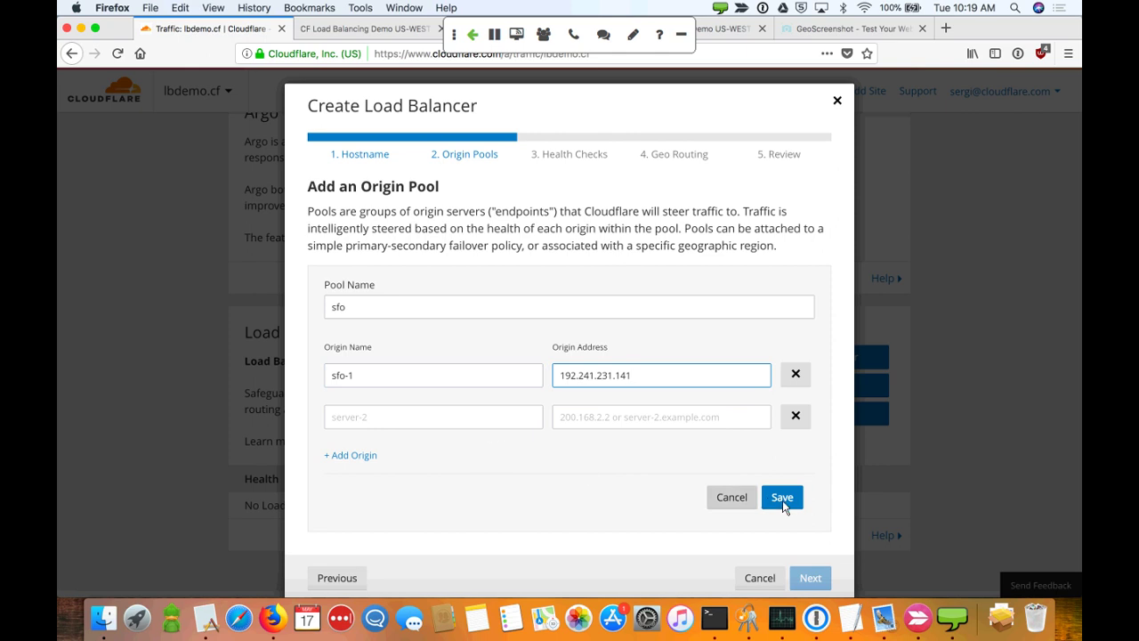
left_click(782, 500)
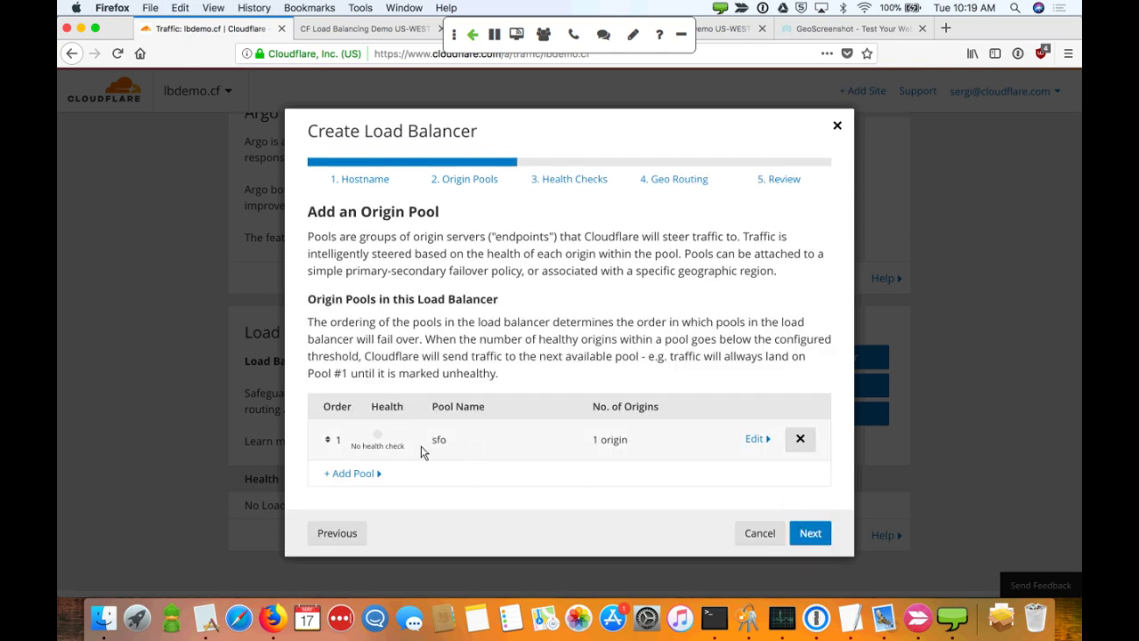
Create and save a second origin pool 'lhr' with origin lhr-1 at 46.101.83.104
left_click(375, 478)
scroll(571, 519, "down", 2)
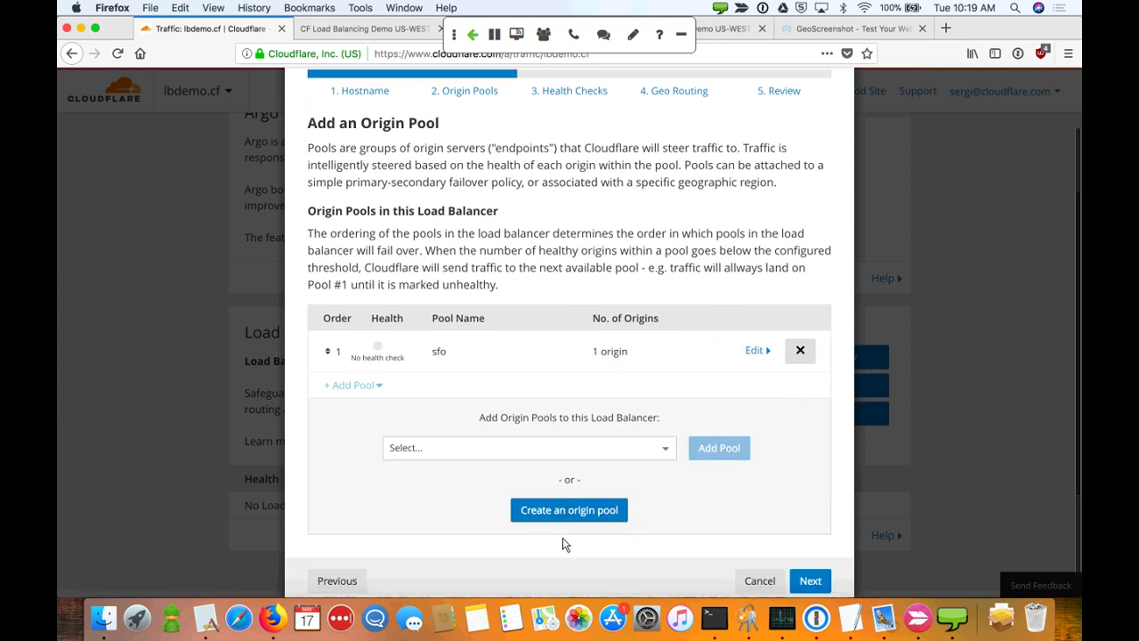
left_click(571, 519)
scroll(498, 427, "down", 2)
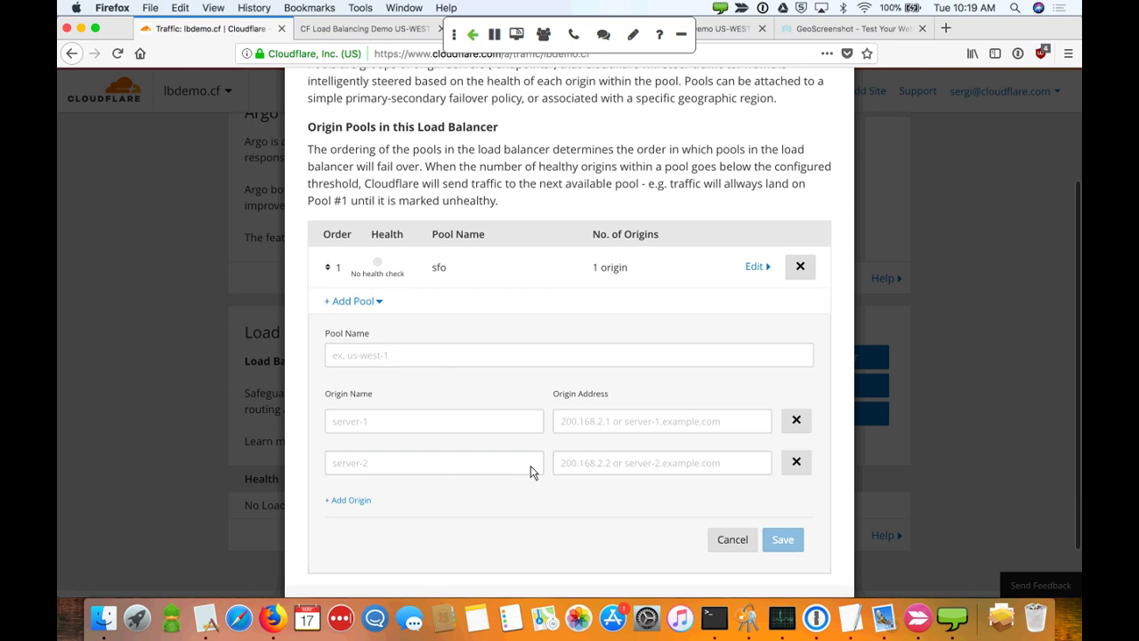
left_click(447, 366)
type("lhr")
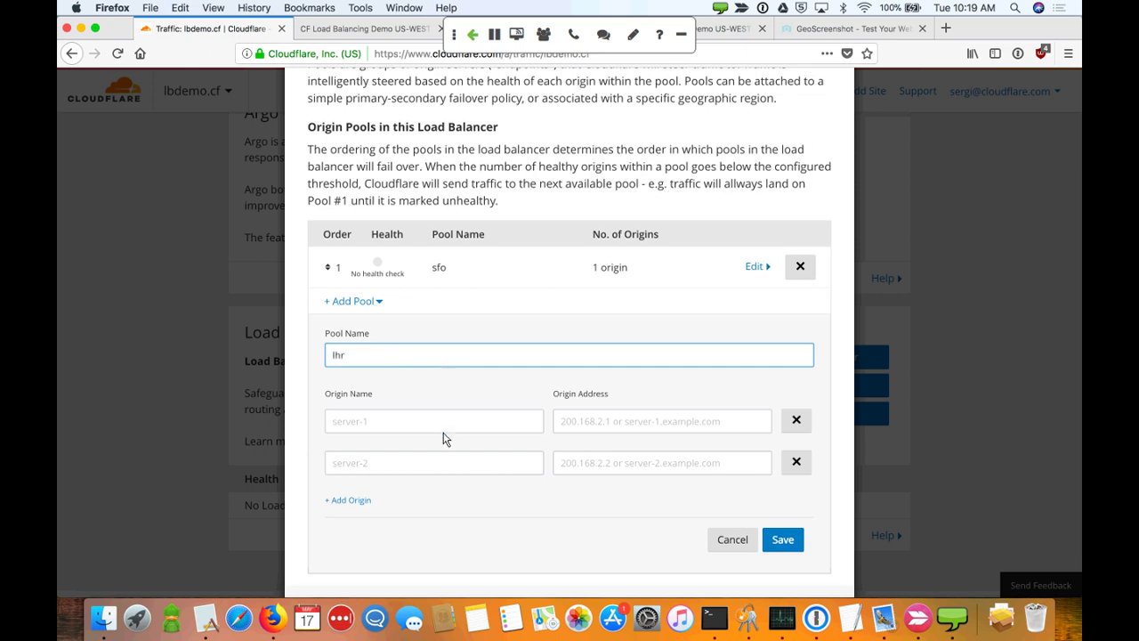
left_click(428, 426)
type("lhr-1")
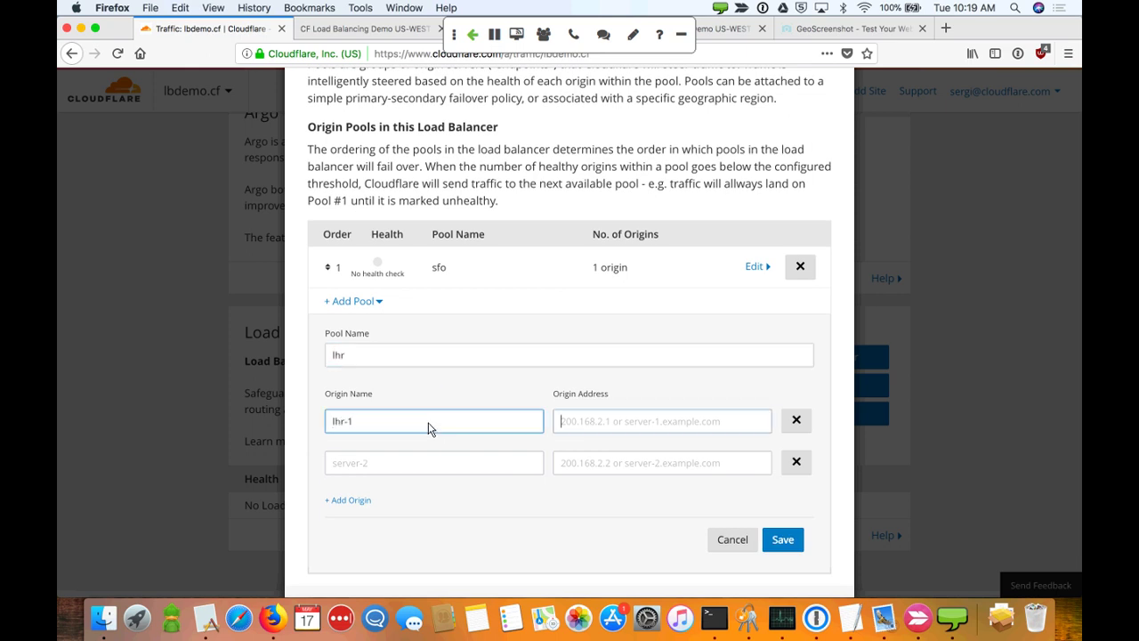
key("Tab")
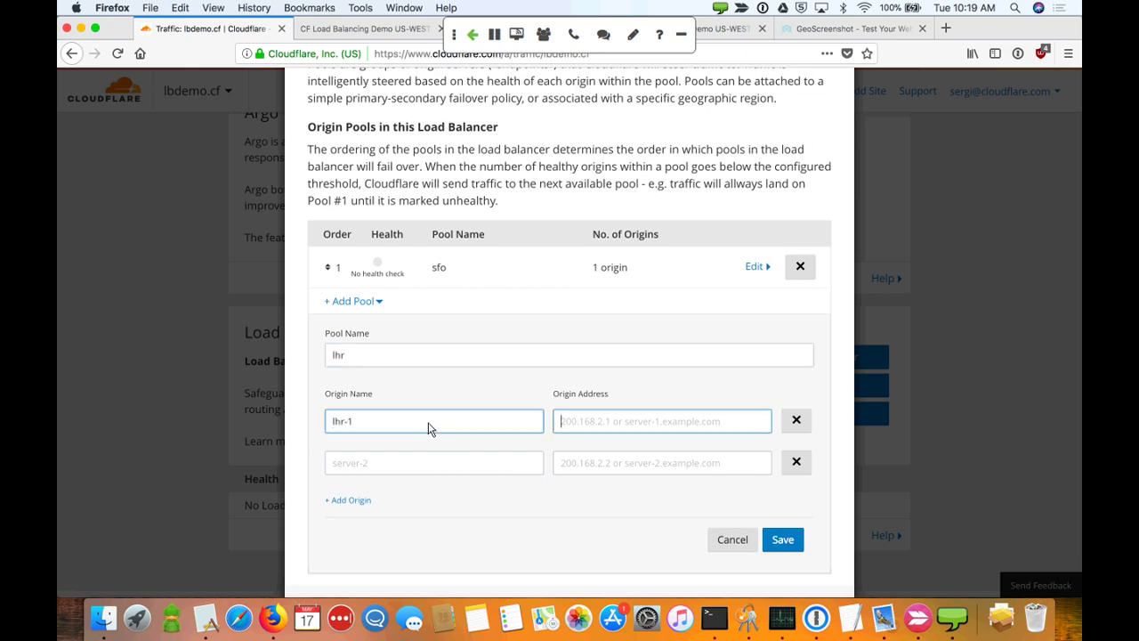
type("46.")
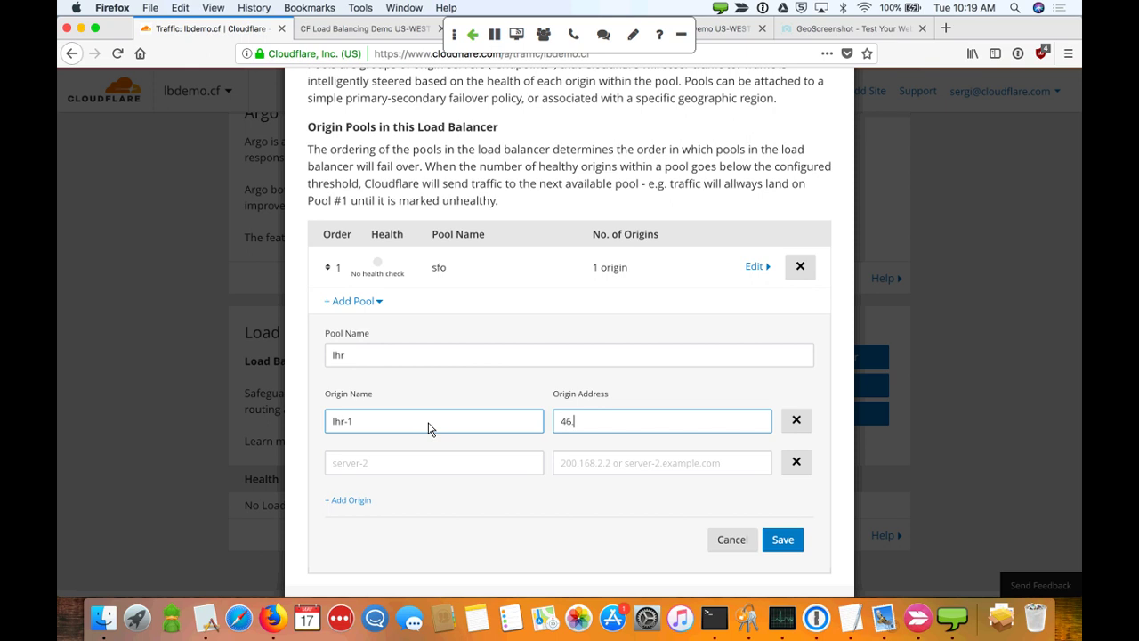
type("101.83.104")
left_click(777, 540)
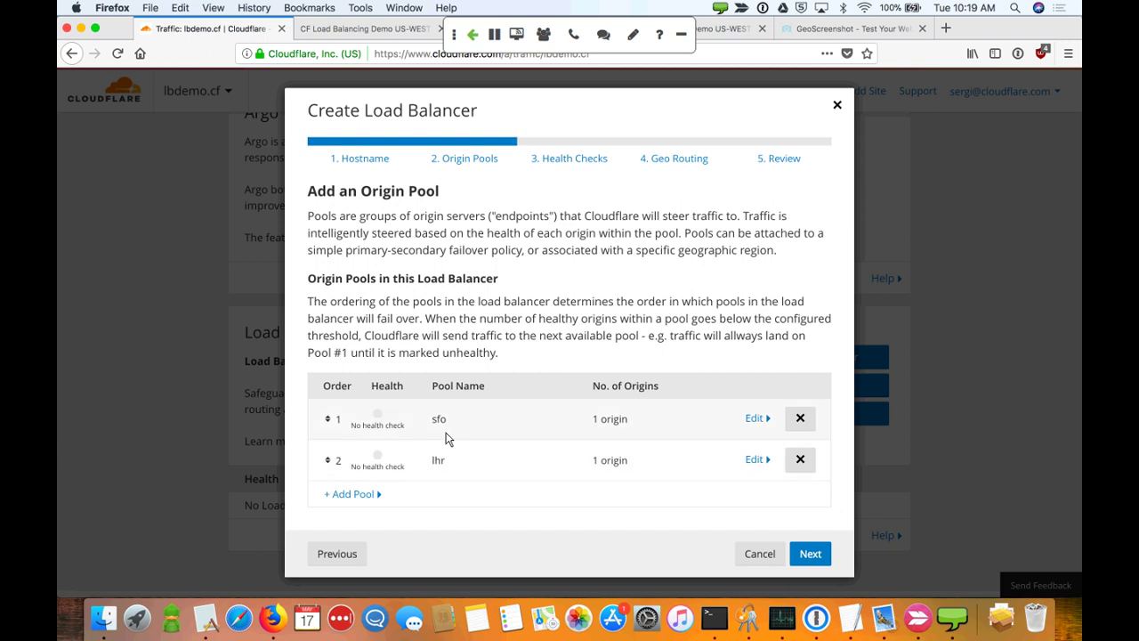
mouse_move(381, 424)
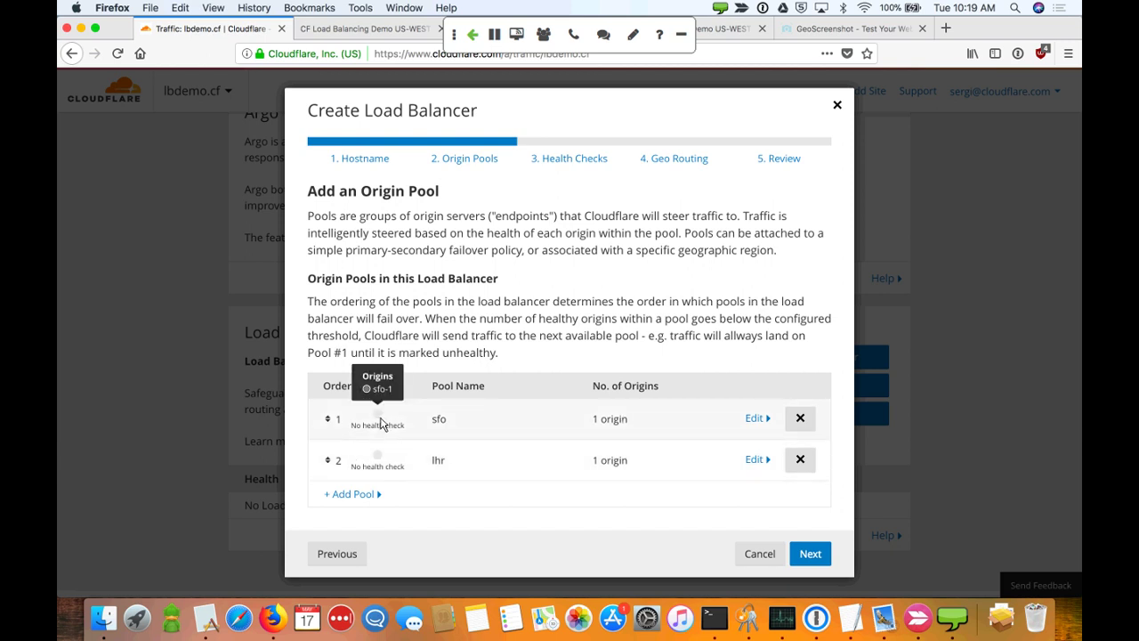
mouse_move(381, 458)
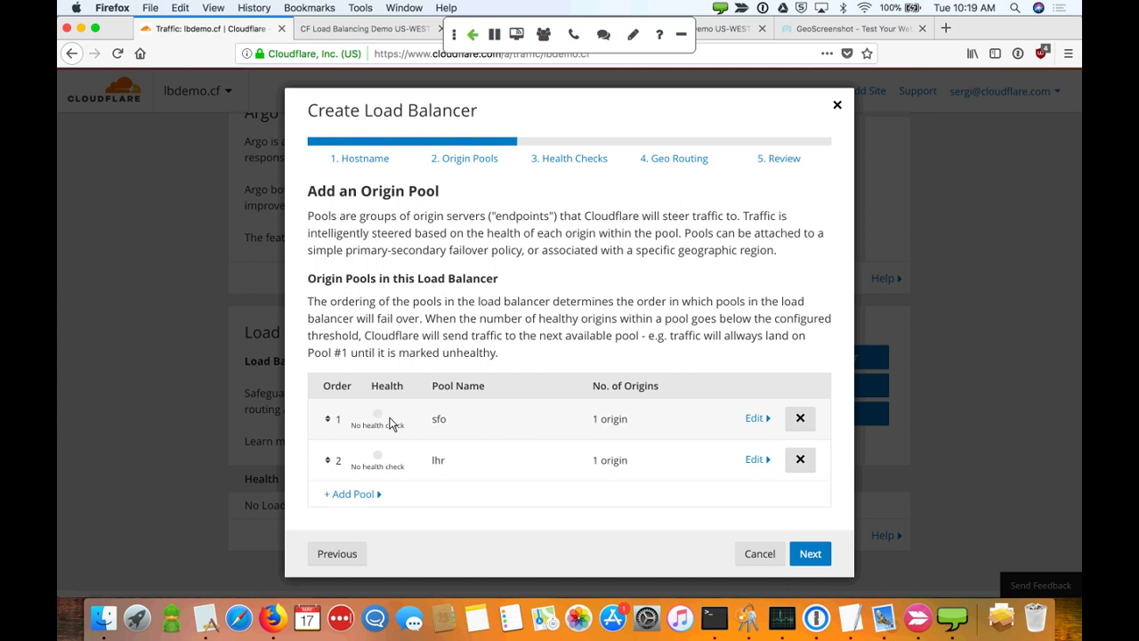
Start a new GET / health check for the sfo pool described as 'basic health'
left_click(810, 552)
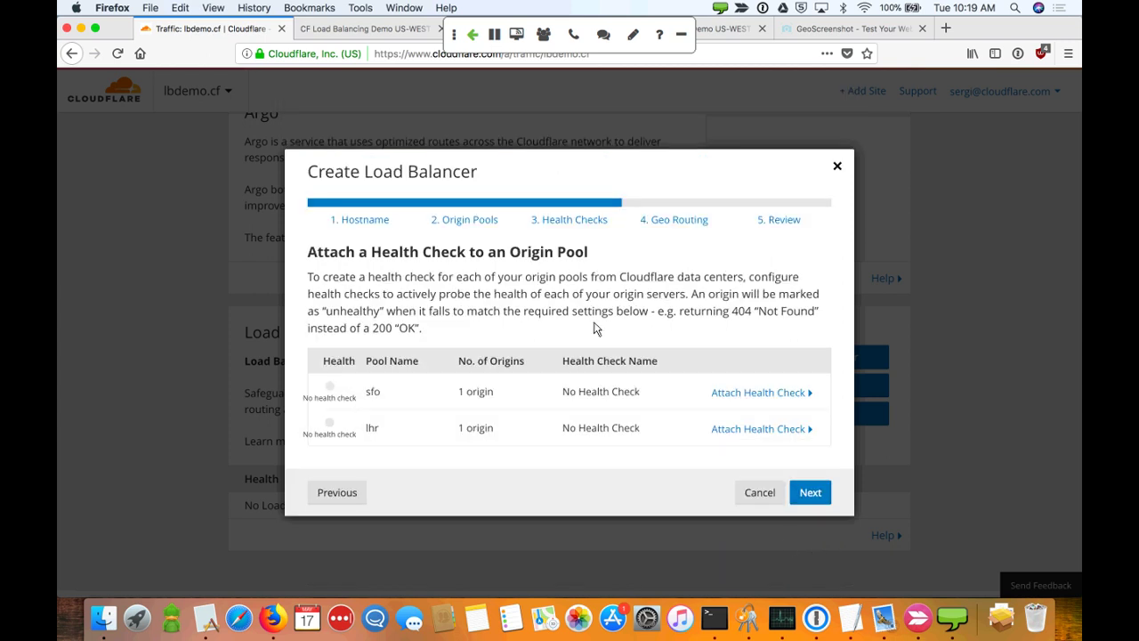
left_click(757, 394)
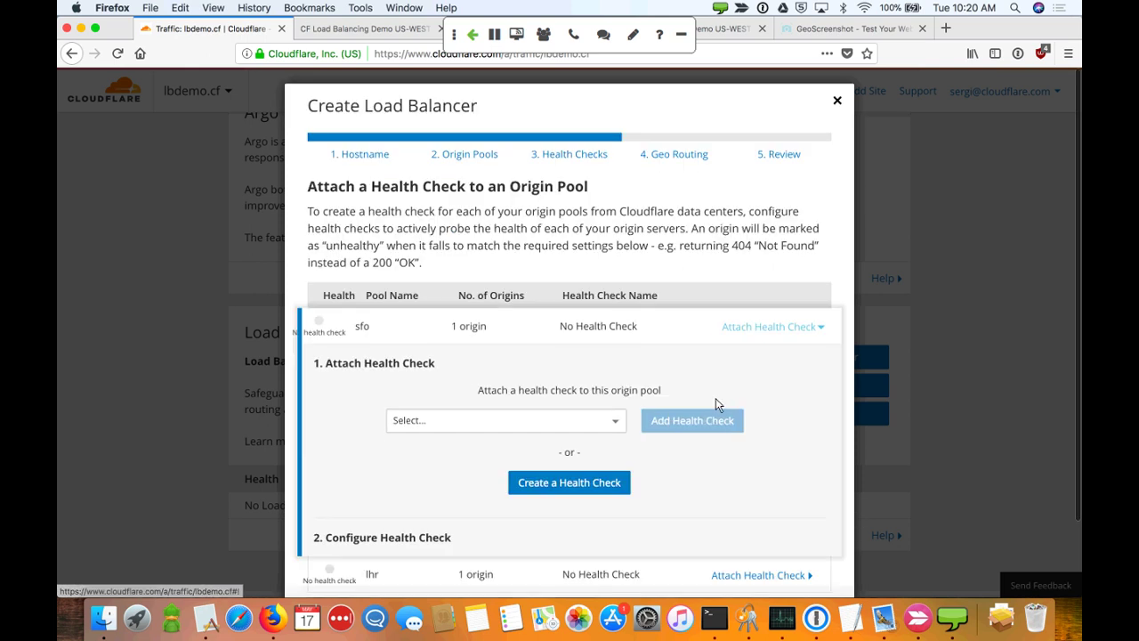
left_click(581, 477)
scroll(576, 476, "down", 2)
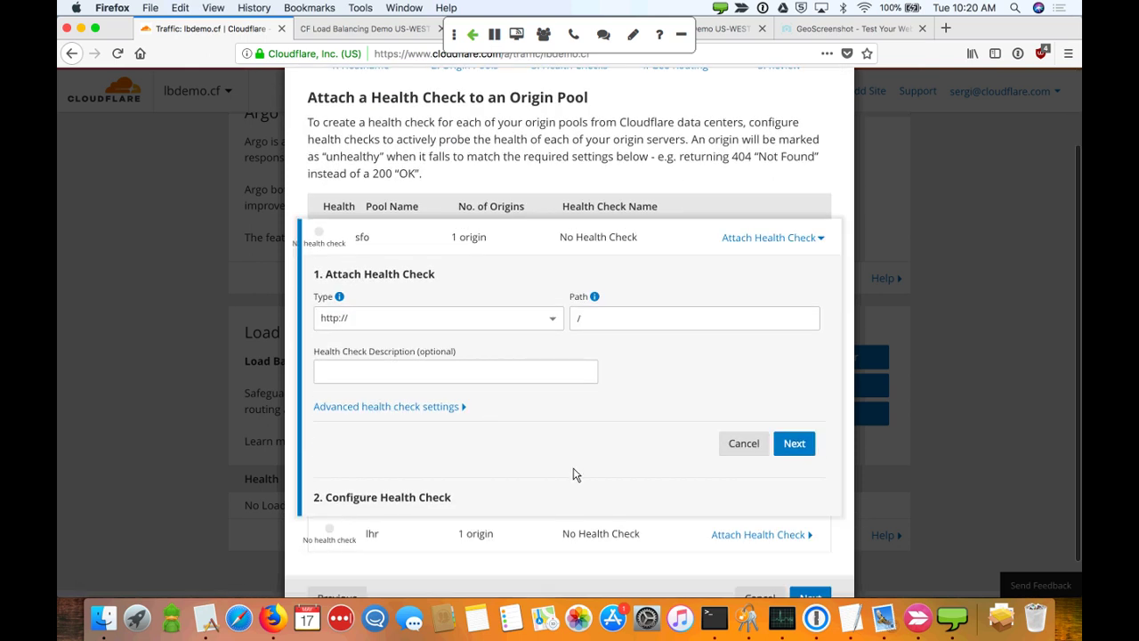
left_click(464, 411)
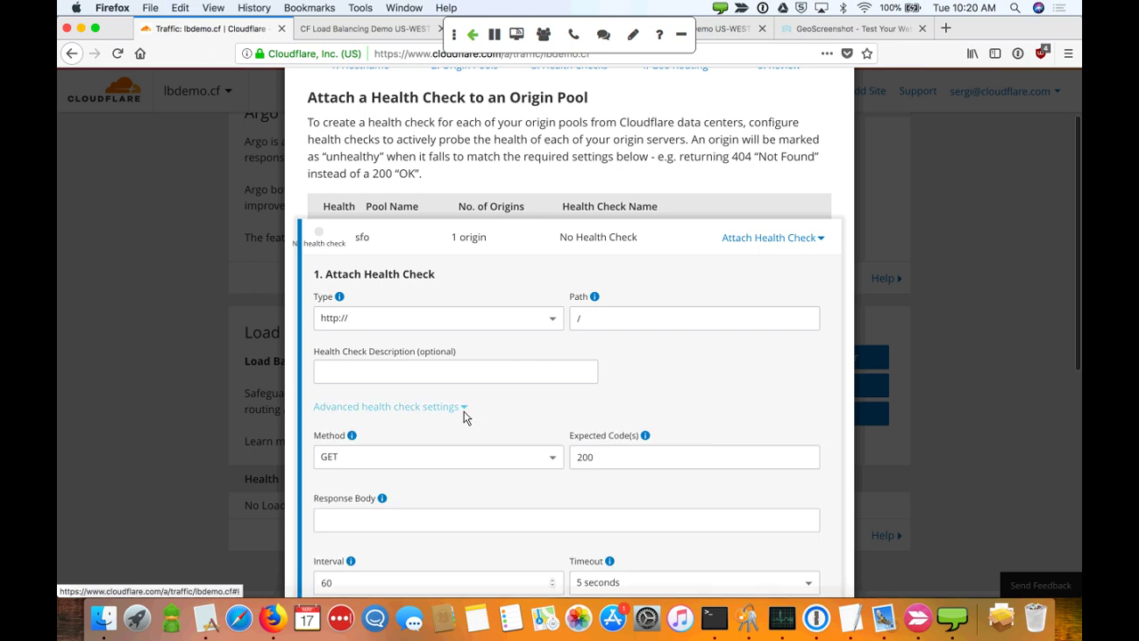
scroll(463, 416, "down", 3)
scroll(464, 416, "down", 2)
left_click(390, 365)
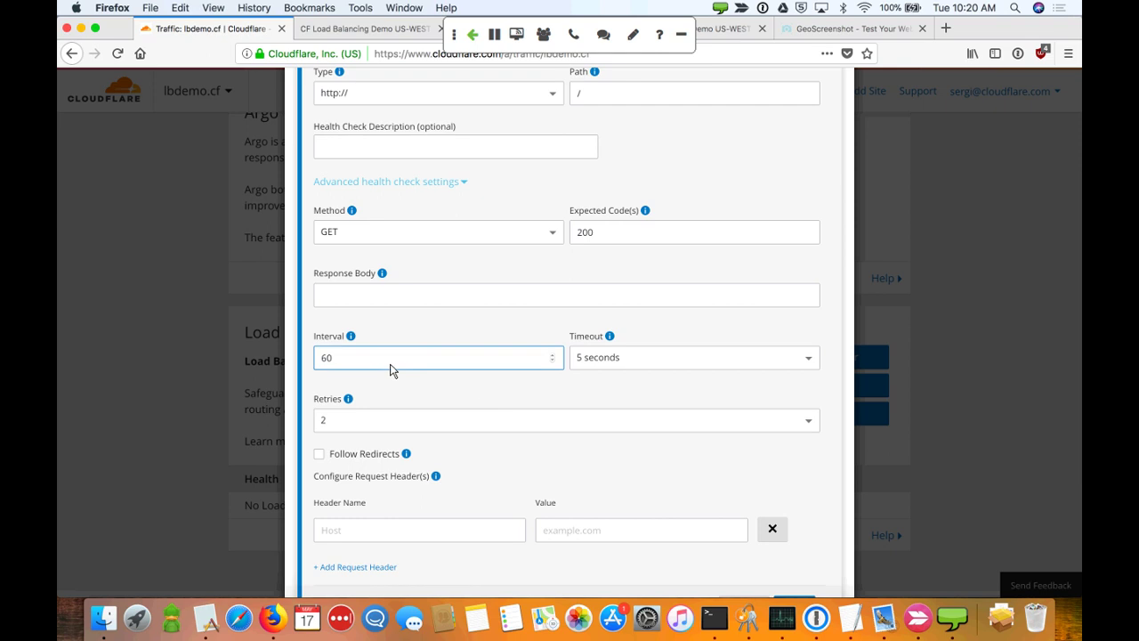
left_click(623, 236)
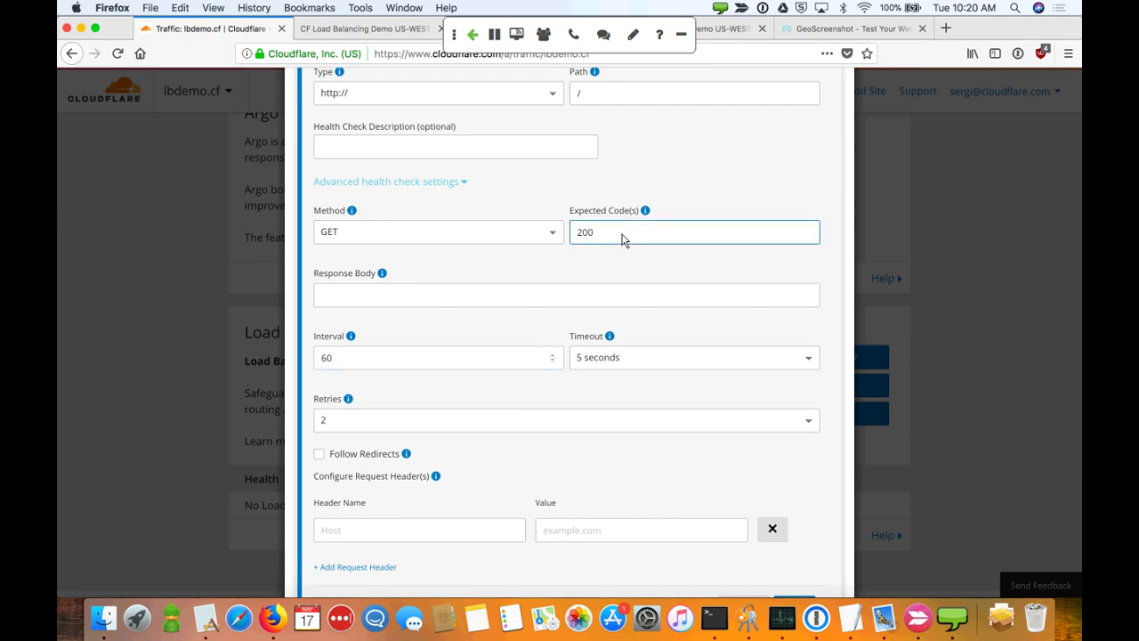
left_click(552, 195)
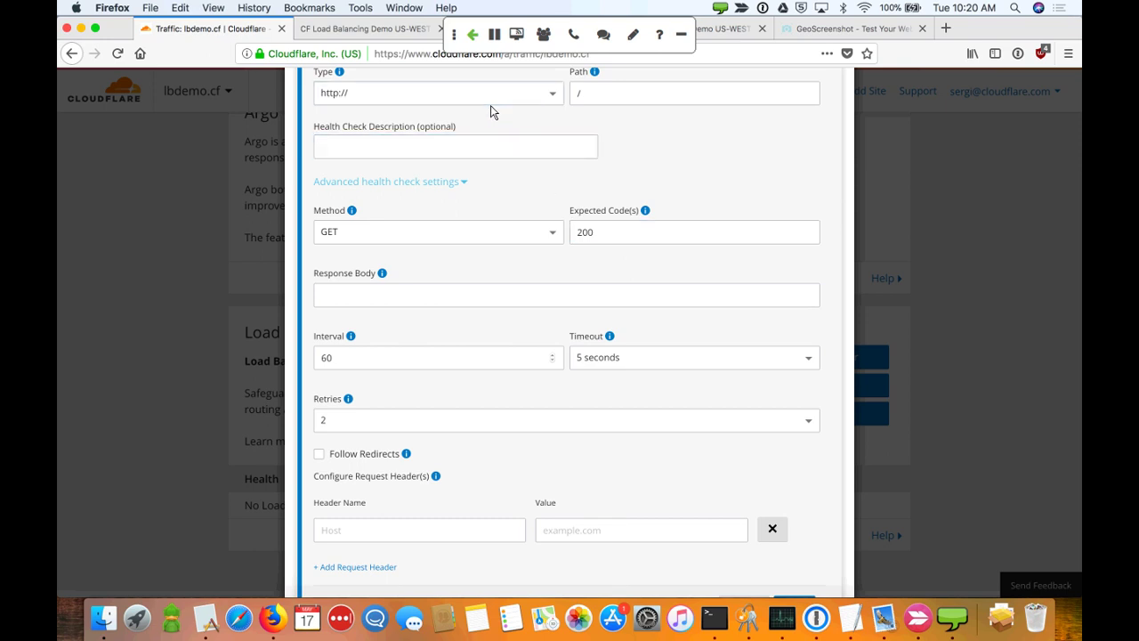
left_click(451, 156)
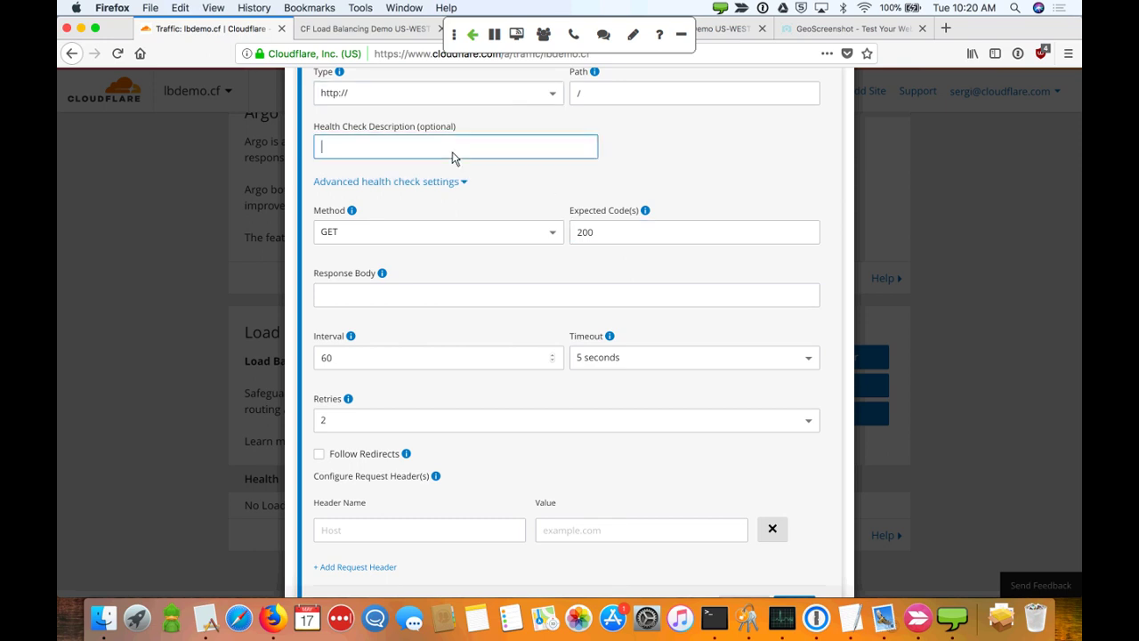
type("basic health")
scroll(687, 185, "down", 3)
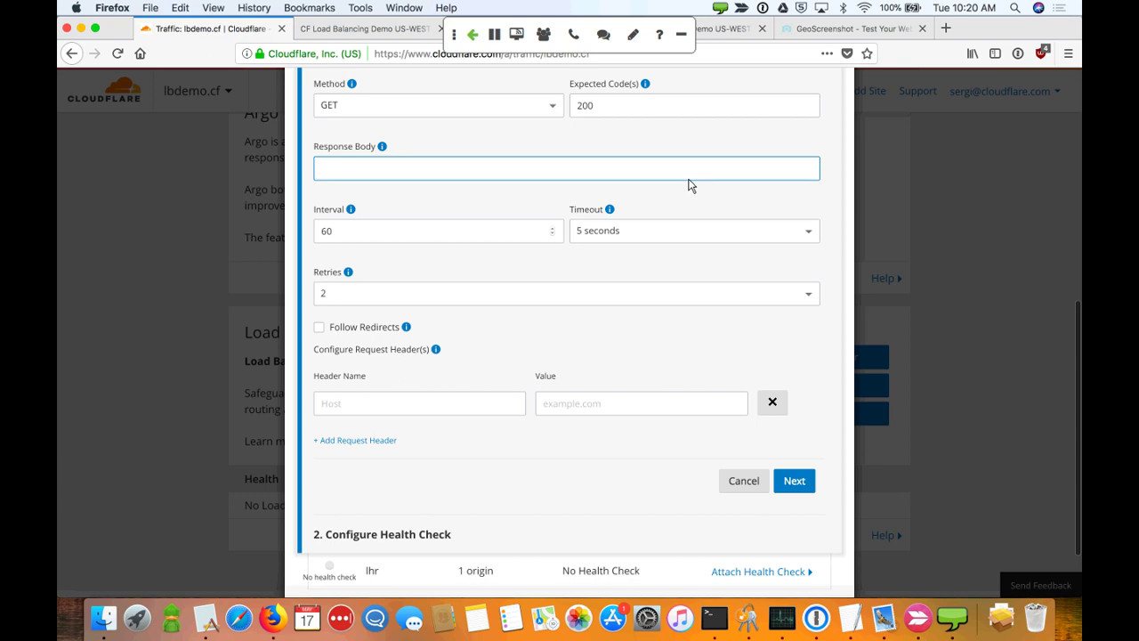
Keep health threshold 1, enter the notification e-mail, and save the check for sfo
left_click(778, 478)
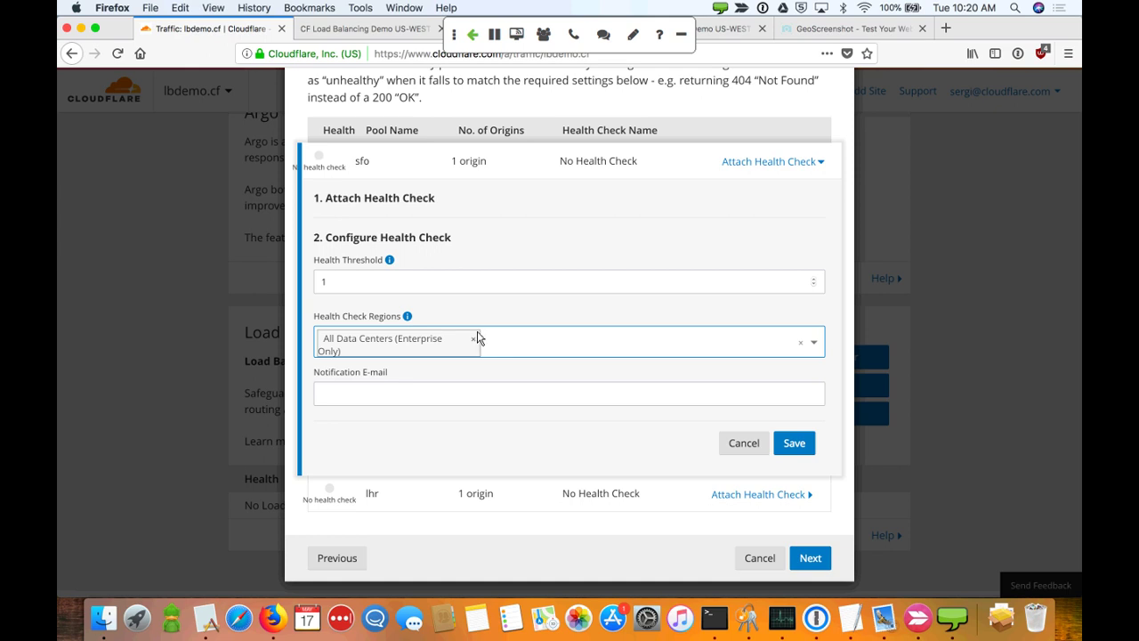
left_click(354, 283)
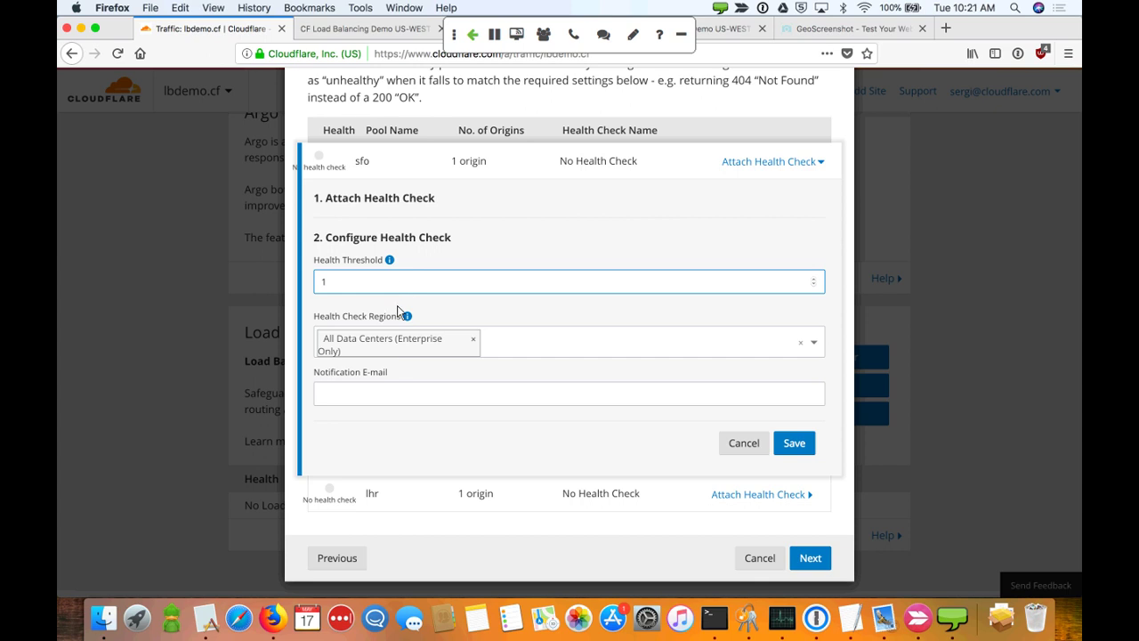
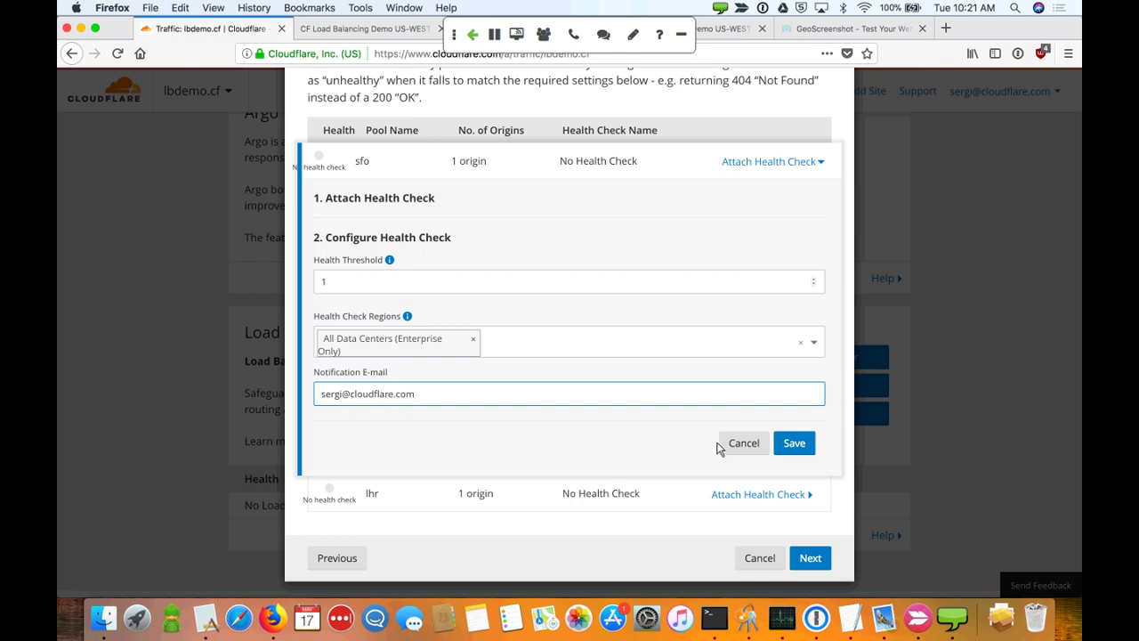
left_click(797, 448)
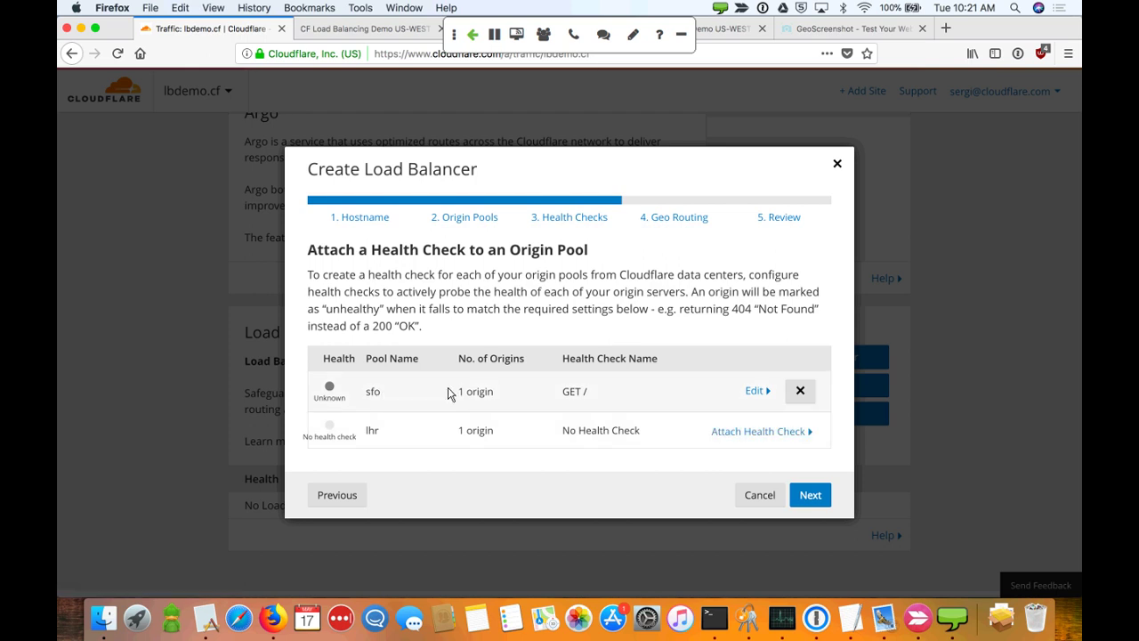
Attach the existing 'GET / — basic health' check to the lhr pool with a notification e-mail
left_click(717, 431)
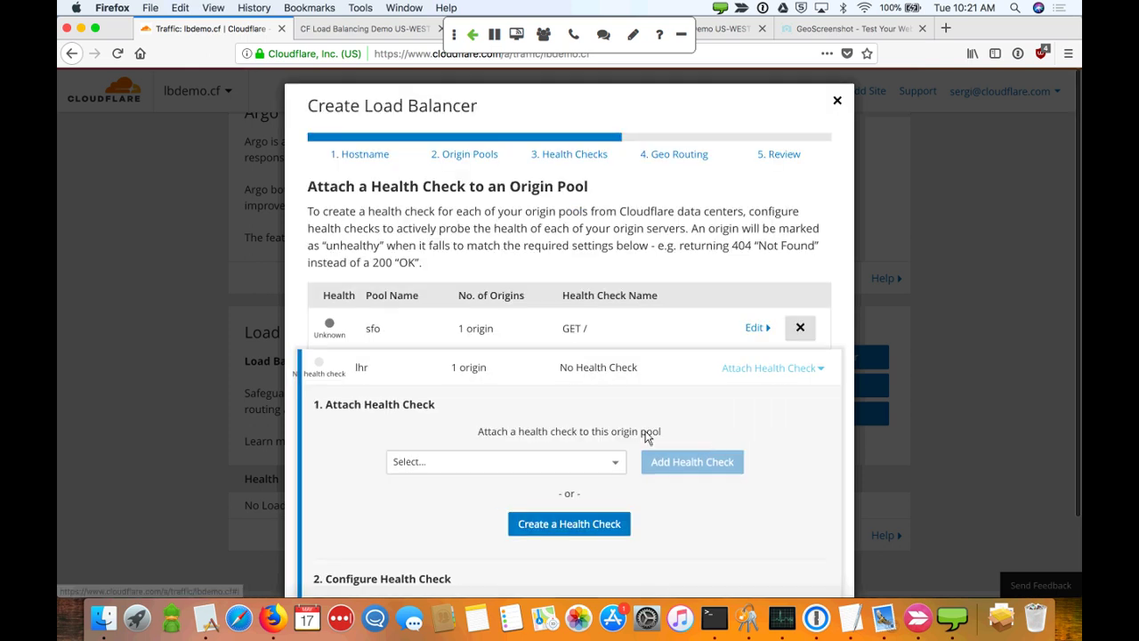
left_click(603, 461)
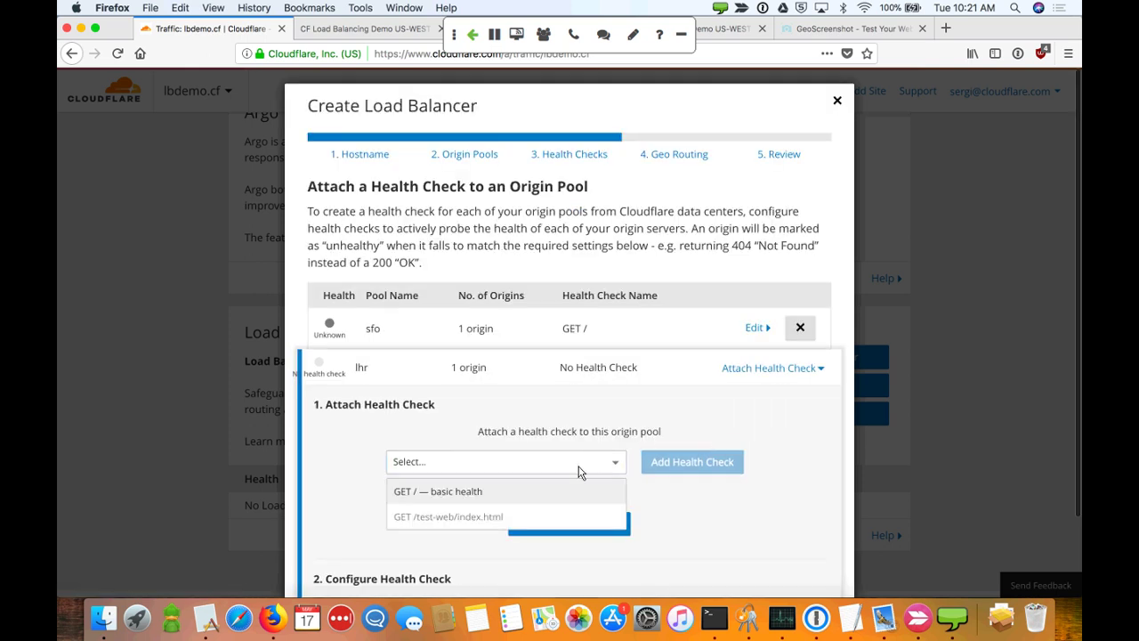
left_click(540, 501)
scroll(732, 508, "down", 2)
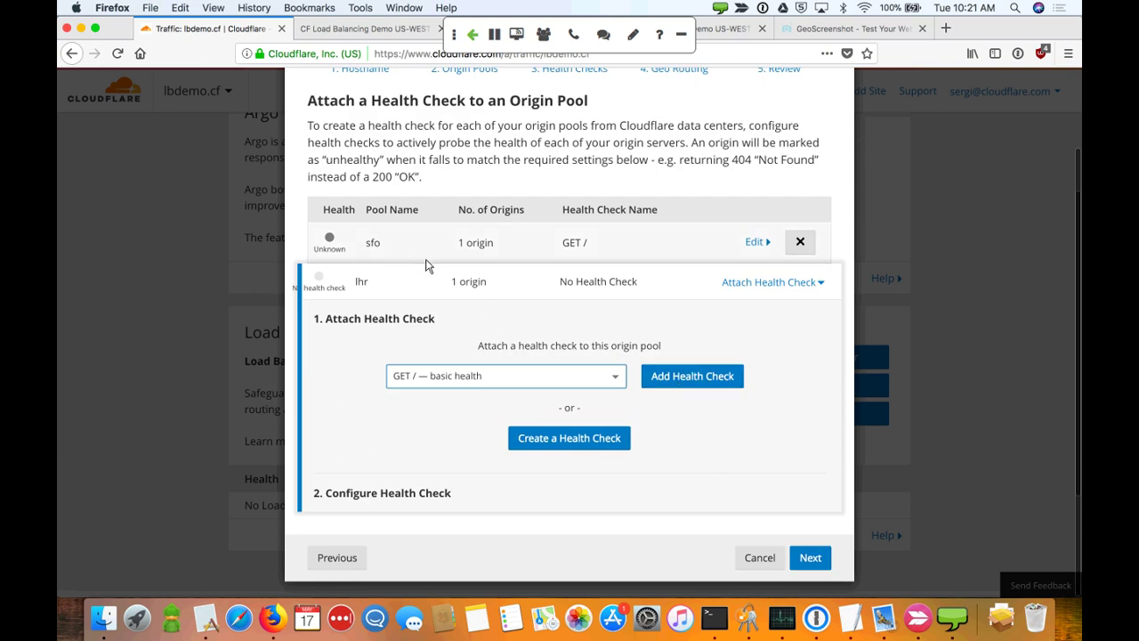
left_click(696, 378)
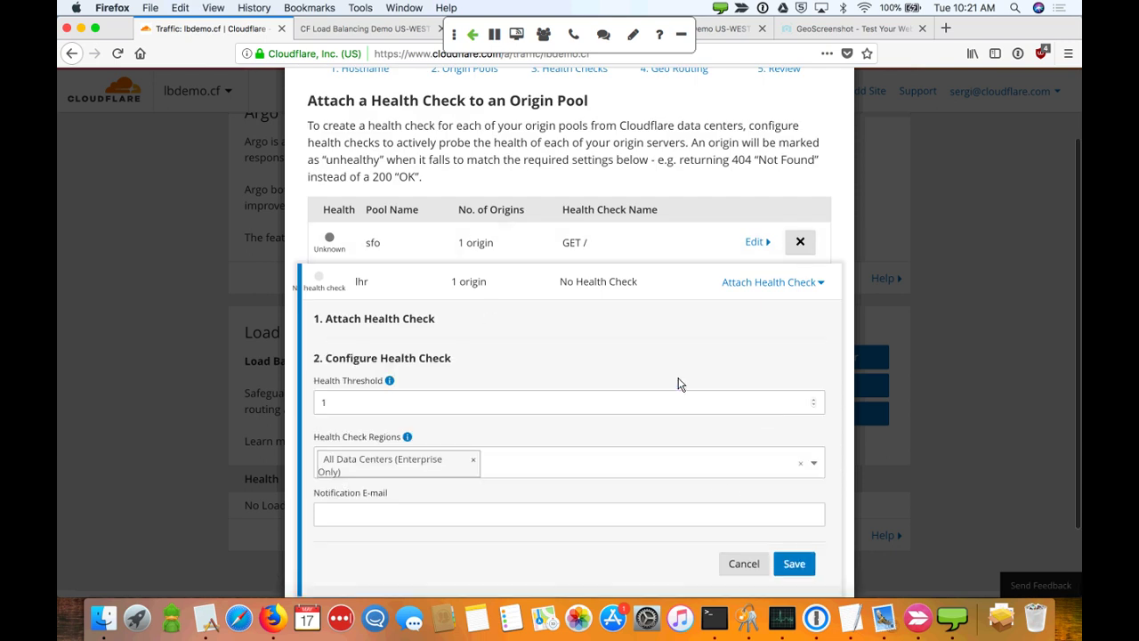
left_click(560, 511)
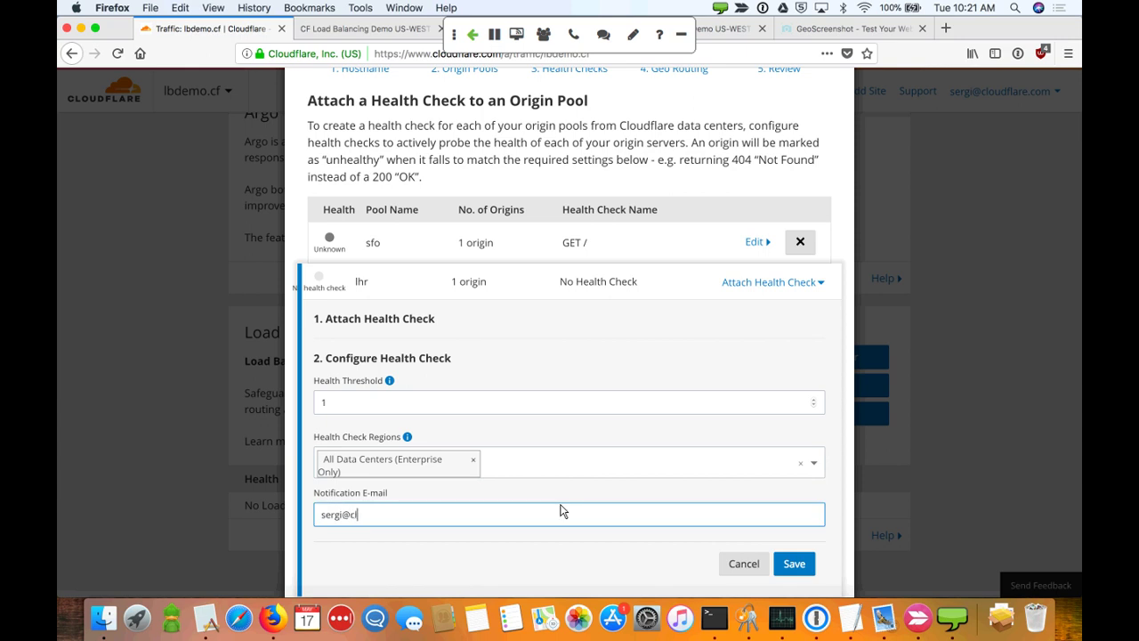
scroll(763, 454, "down", 2)
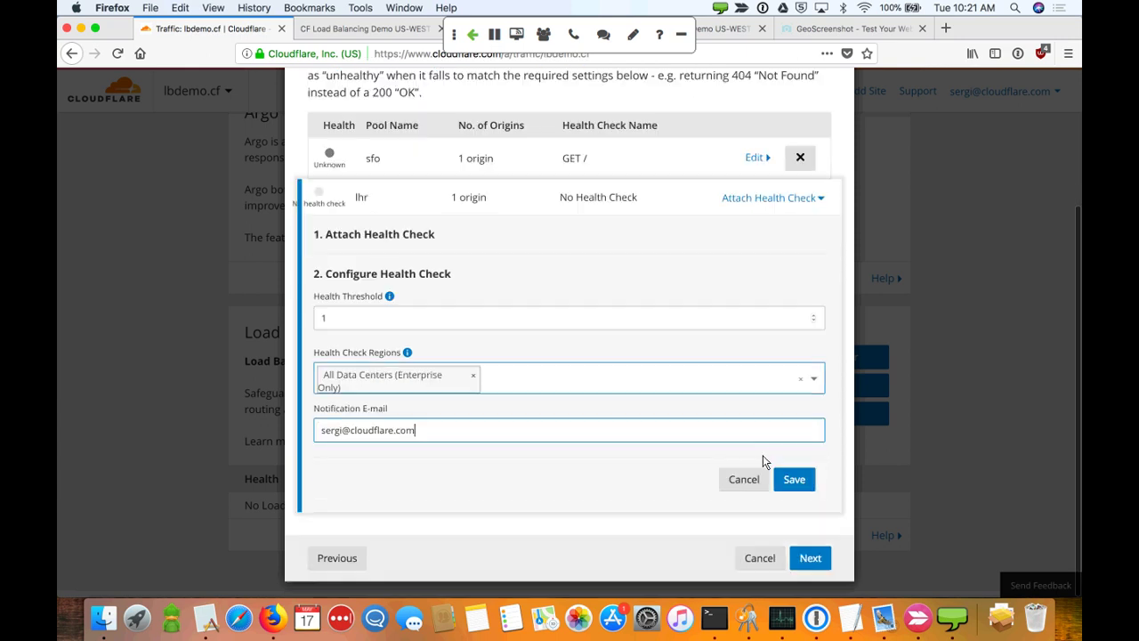
left_click(795, 479)
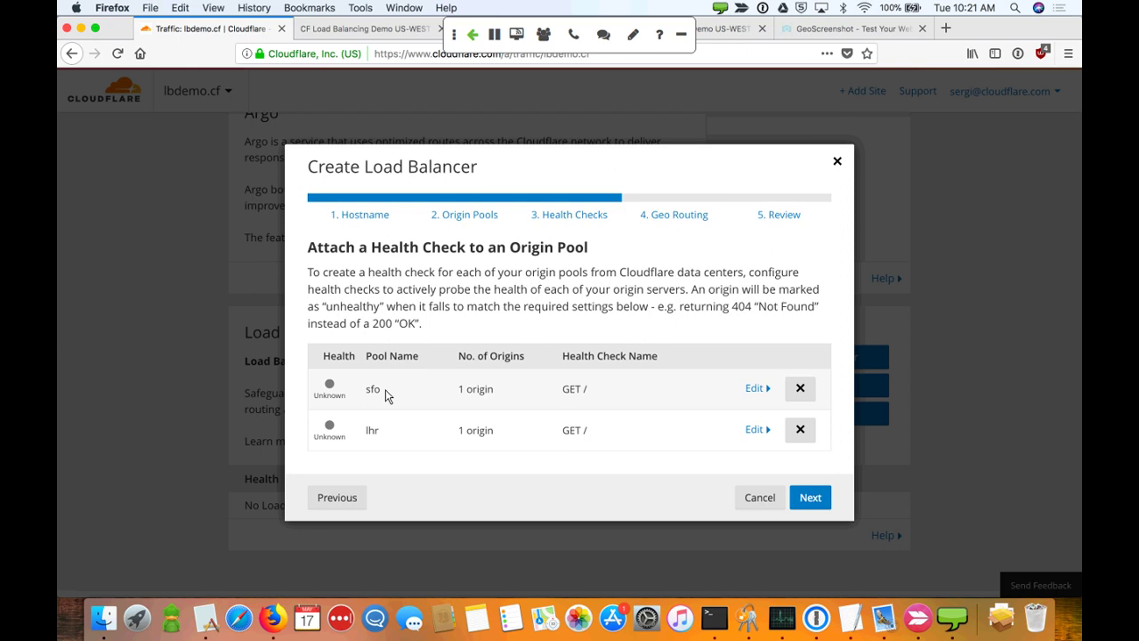
Add a geo route sending Western North America to the sfo pool
left_click(808, 497)
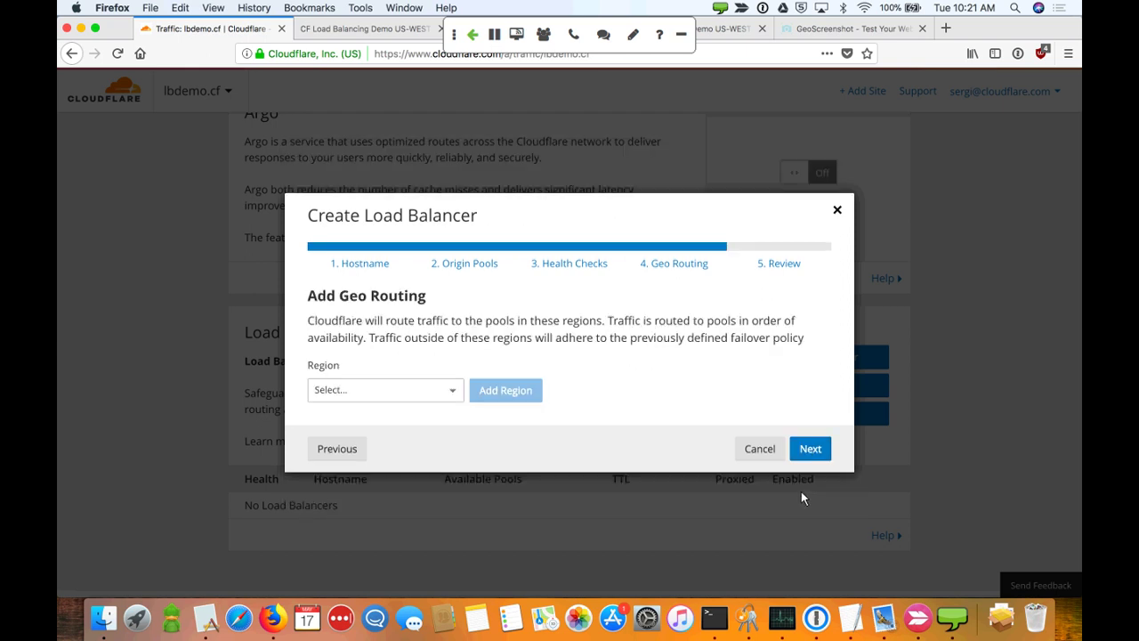
left_click(345, 398)
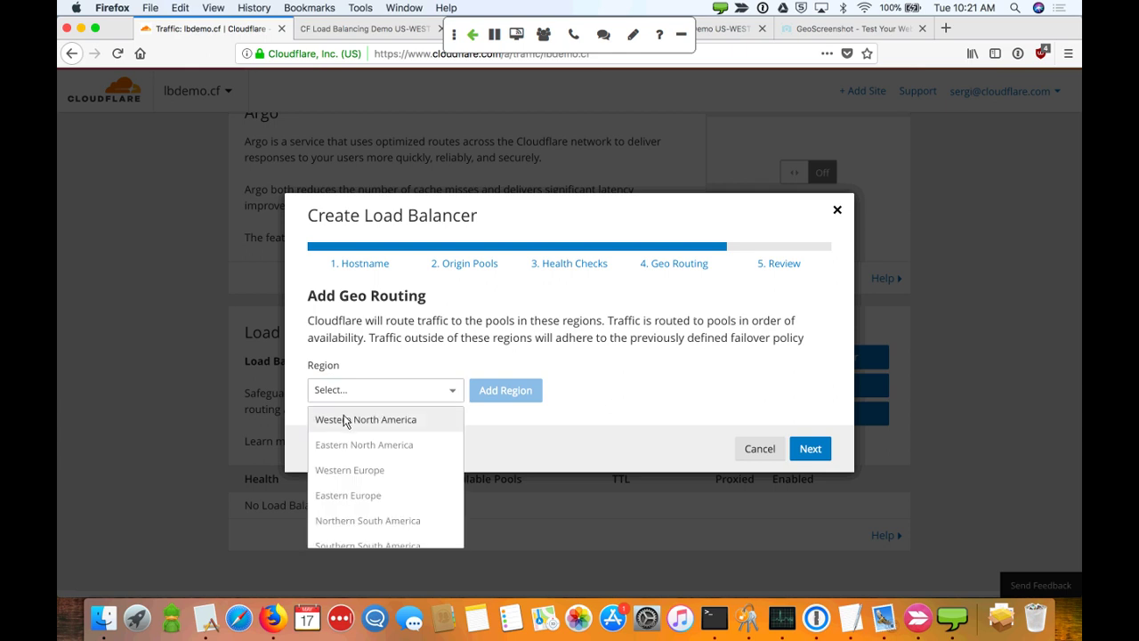
left_click(344, 420)
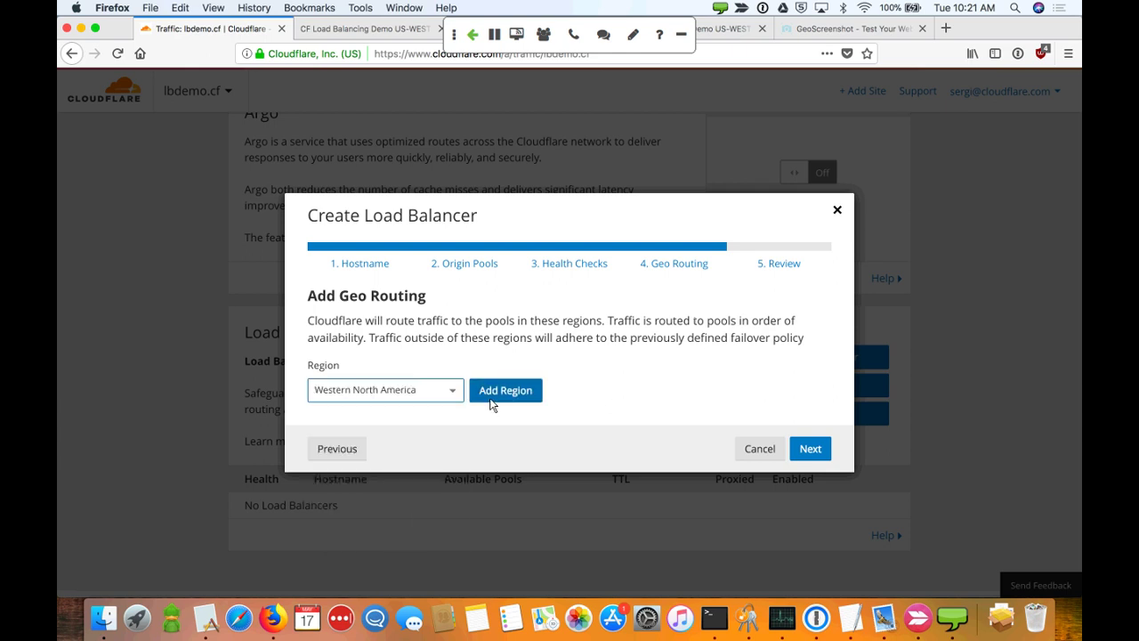
left_click(490, 397)
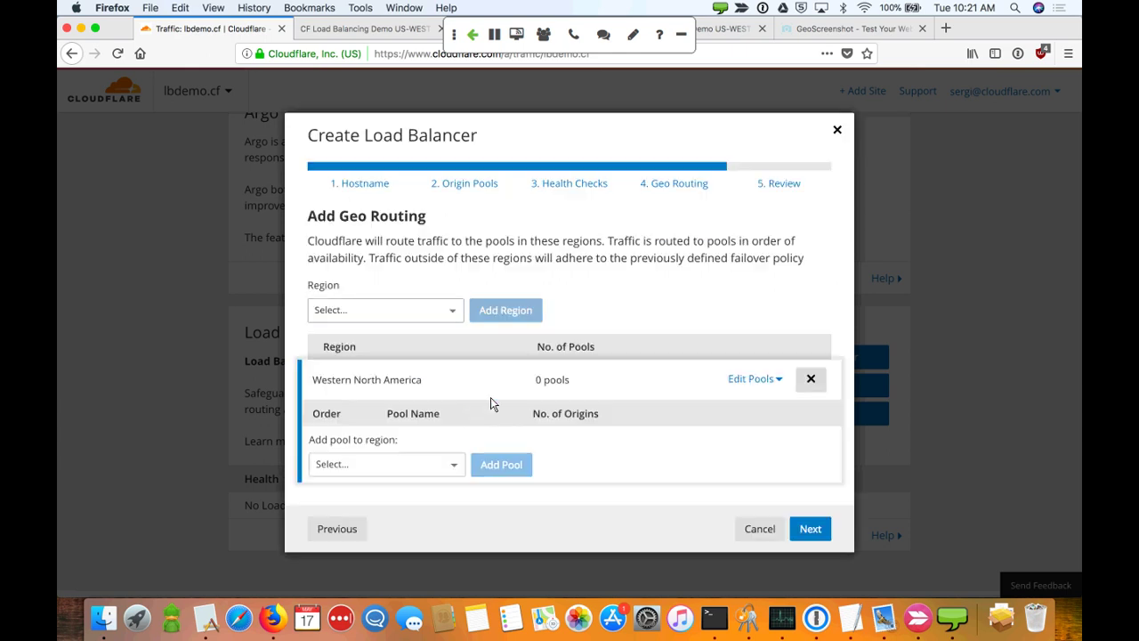
left_click(449, 464)
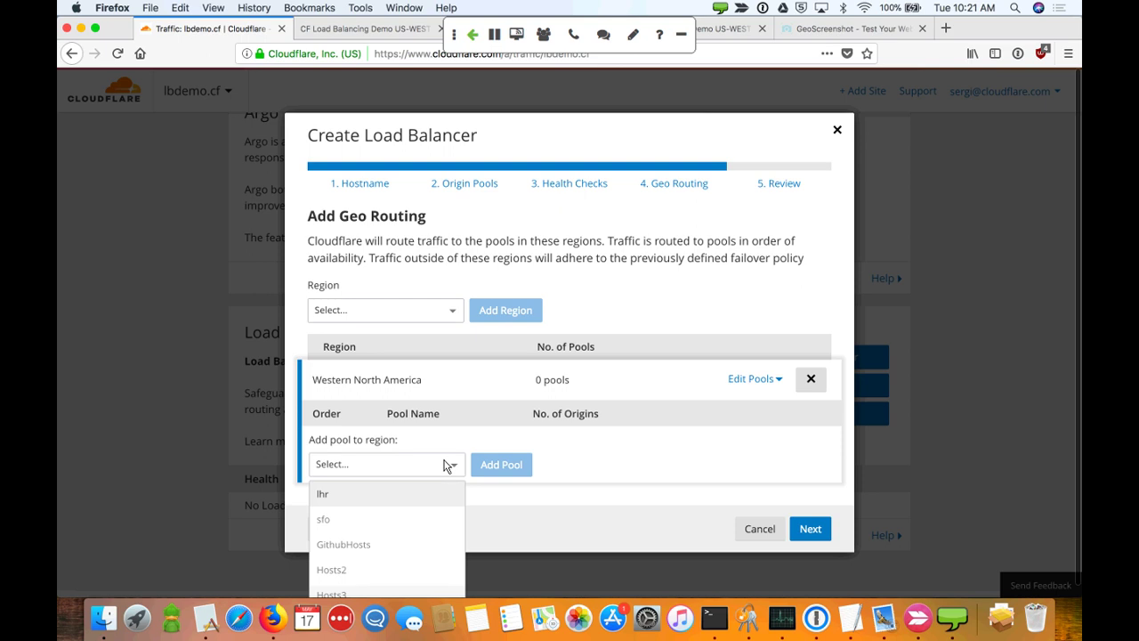
left_click(389, 523)
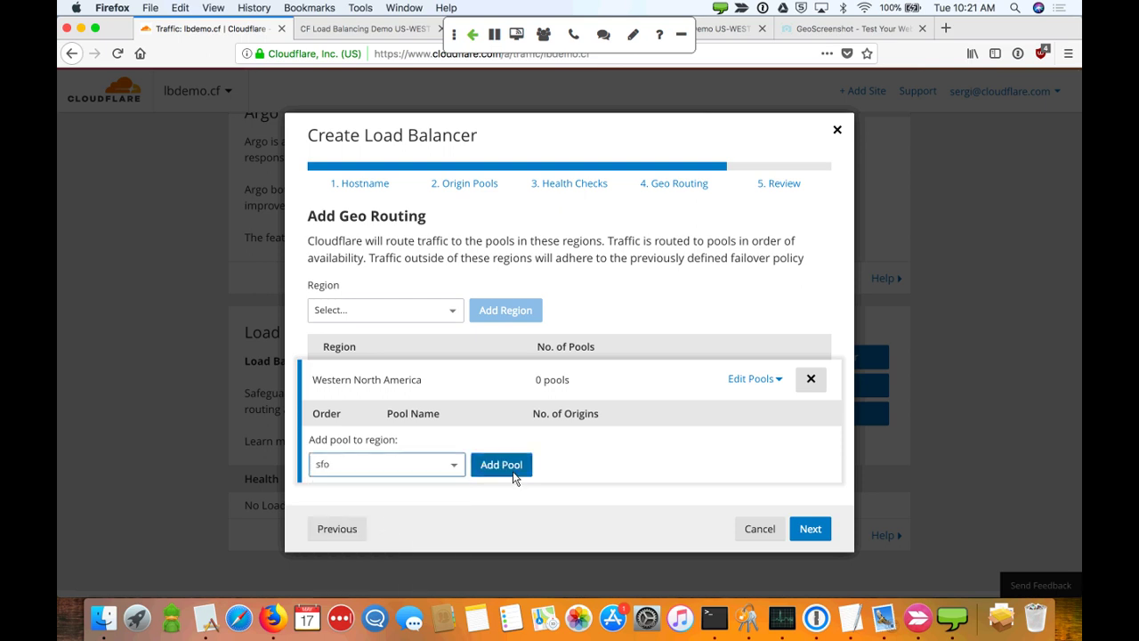
left_click(512, 471)
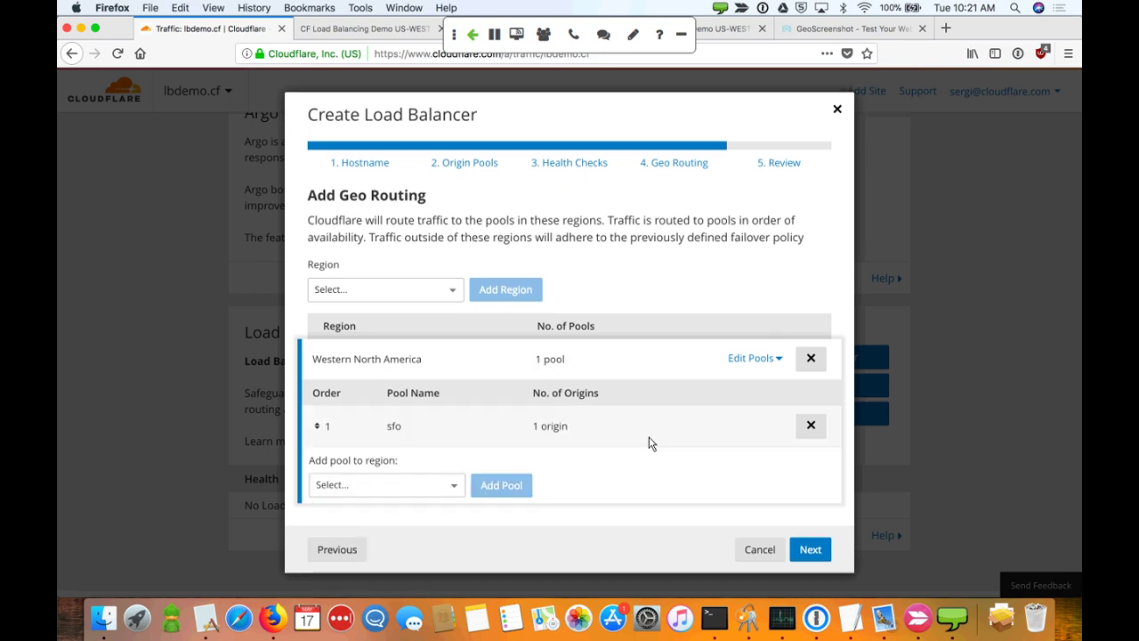
Add a geo route sending Western Europe to the lhr pool and verify both regions
left_click(435, 297)
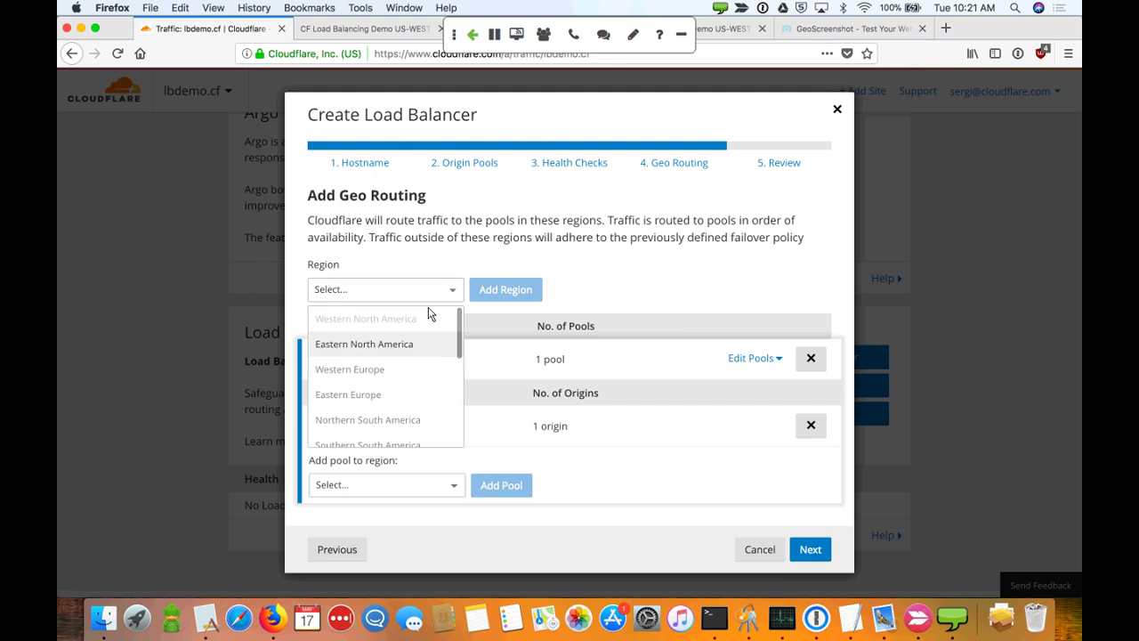
scroll(402, 398, "down", 2)
scroll(402, 401, "up", 2)
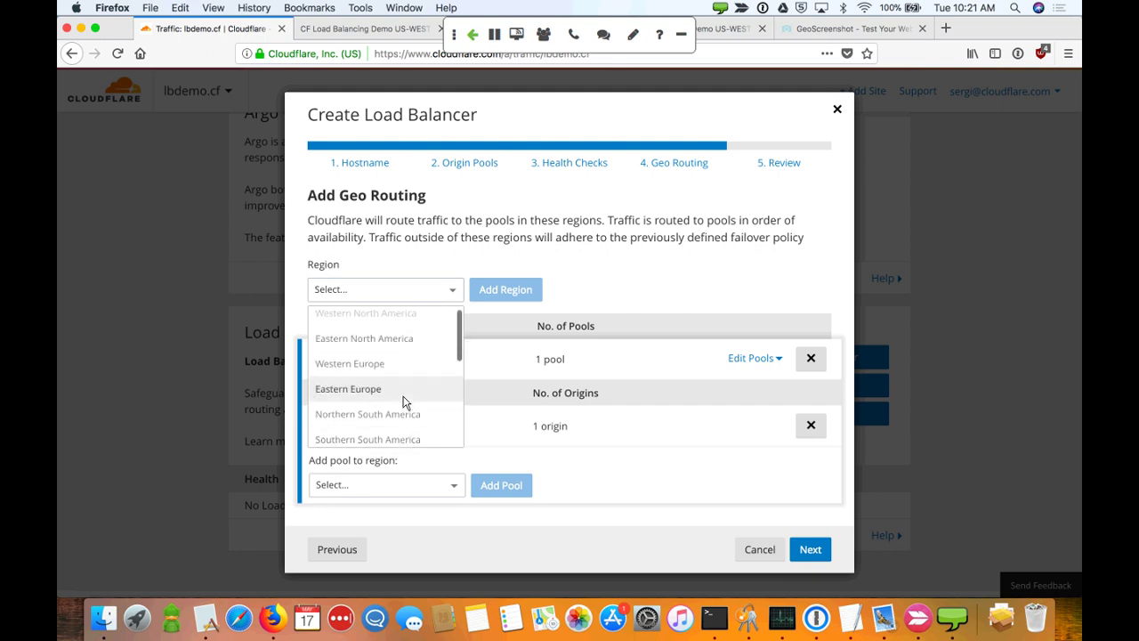
left_click(397, 364)
left_click(505, 290)
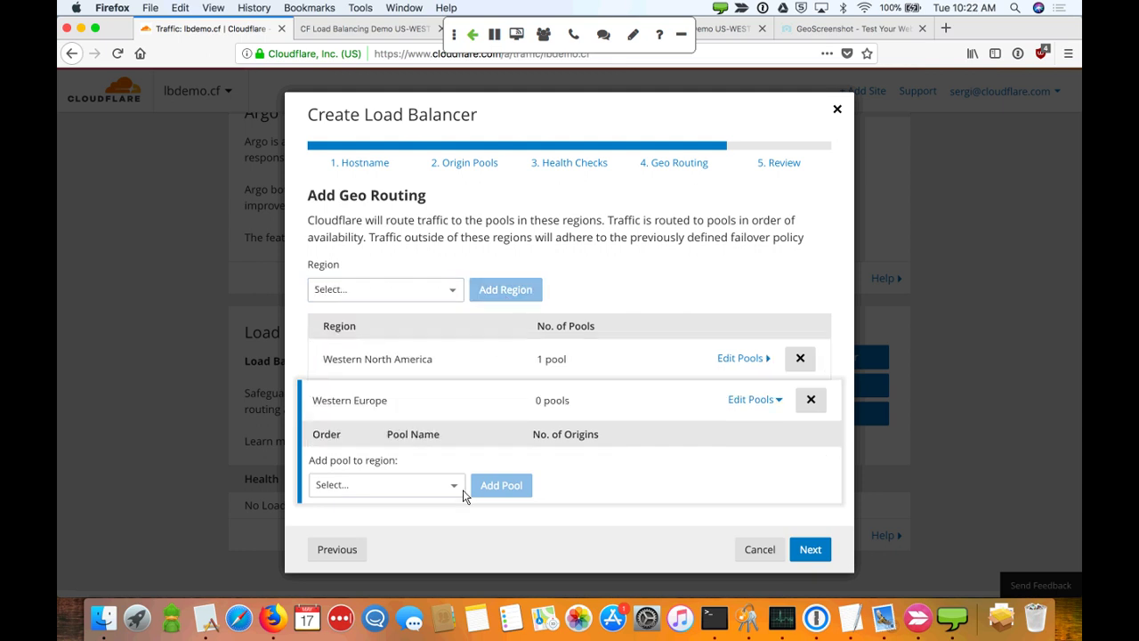
left_click(422, 489)
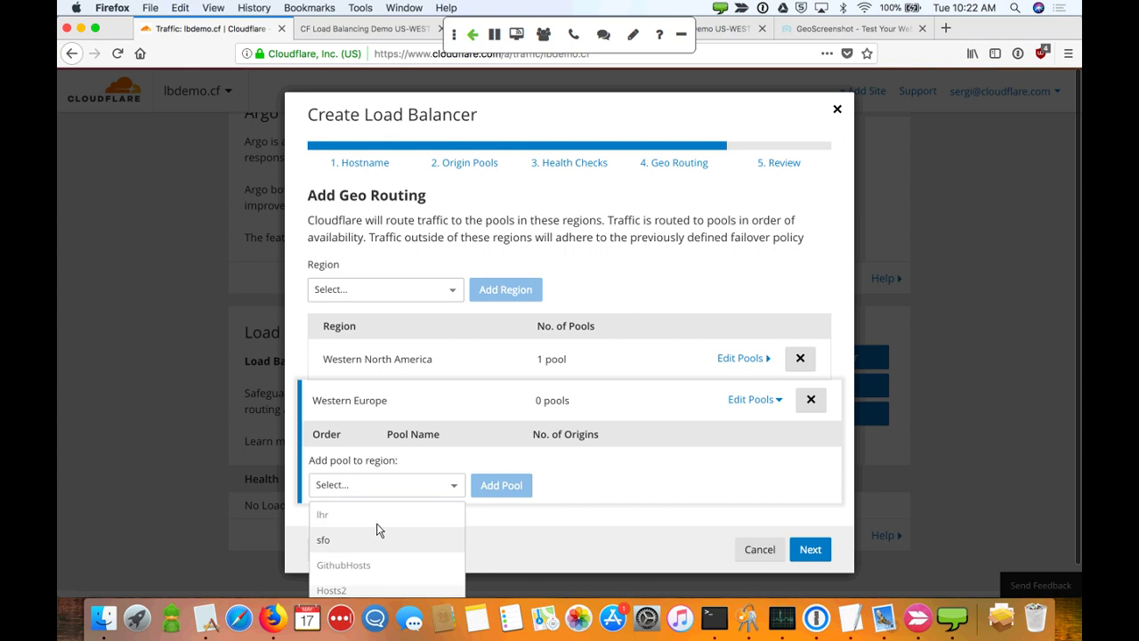
left_click(374, 518)
left_click(507, 491)
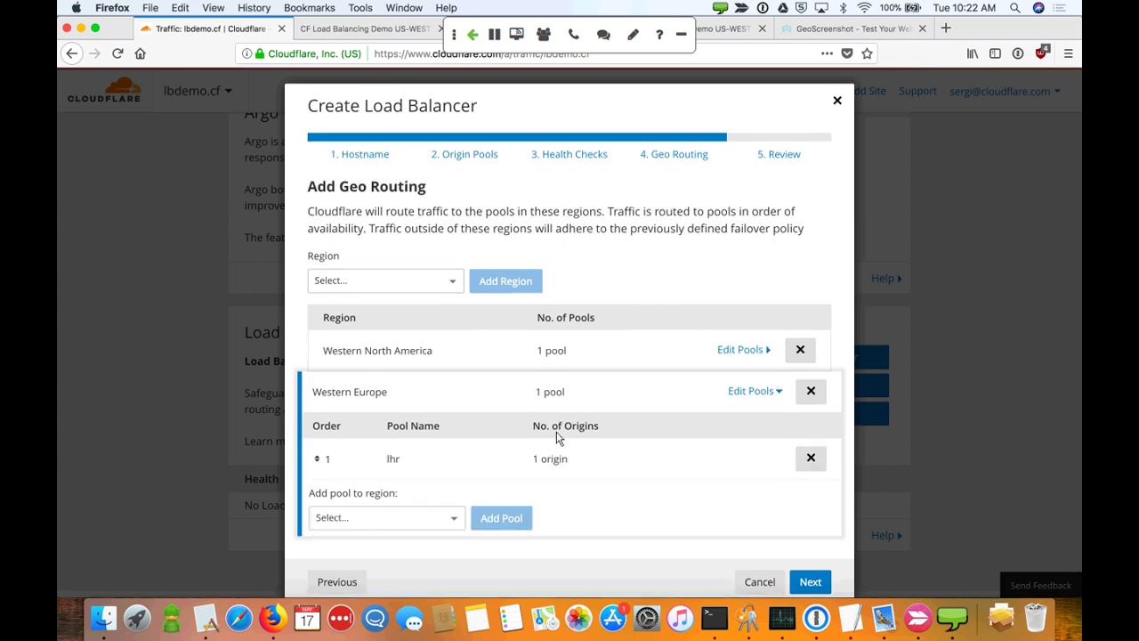
left_click(601, 361)
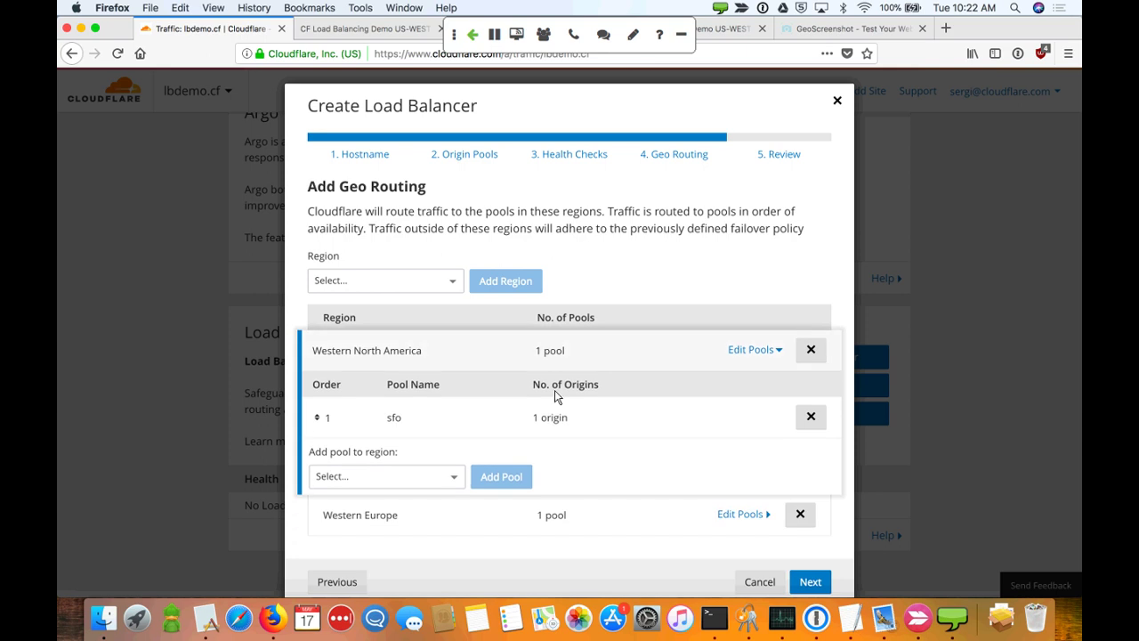
left_click(566, 524)
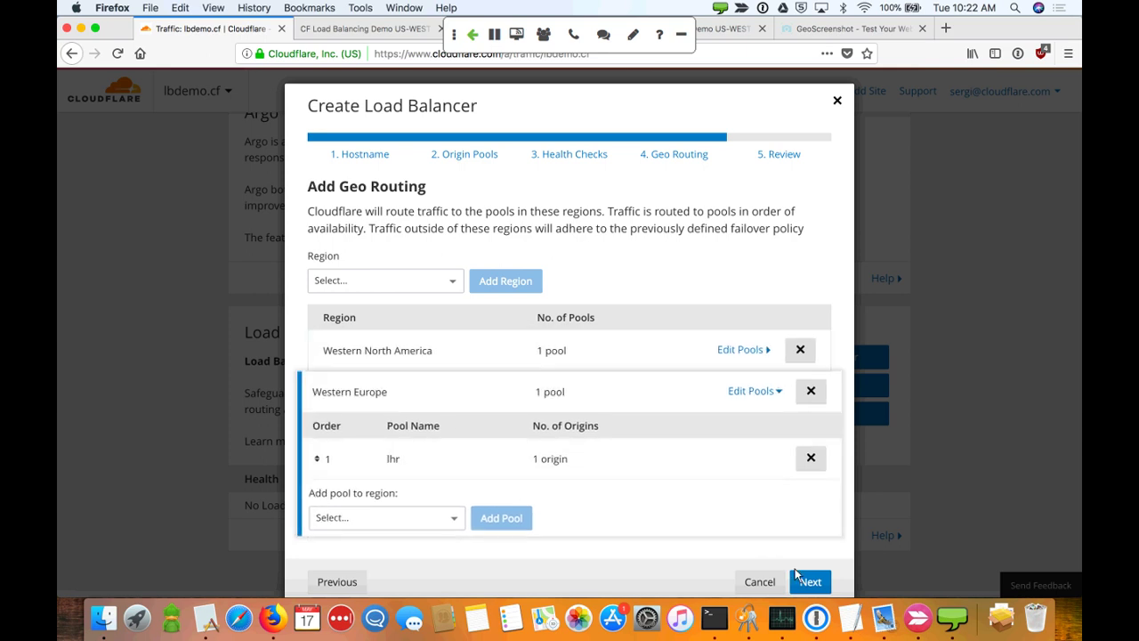
left_click(796, 577)
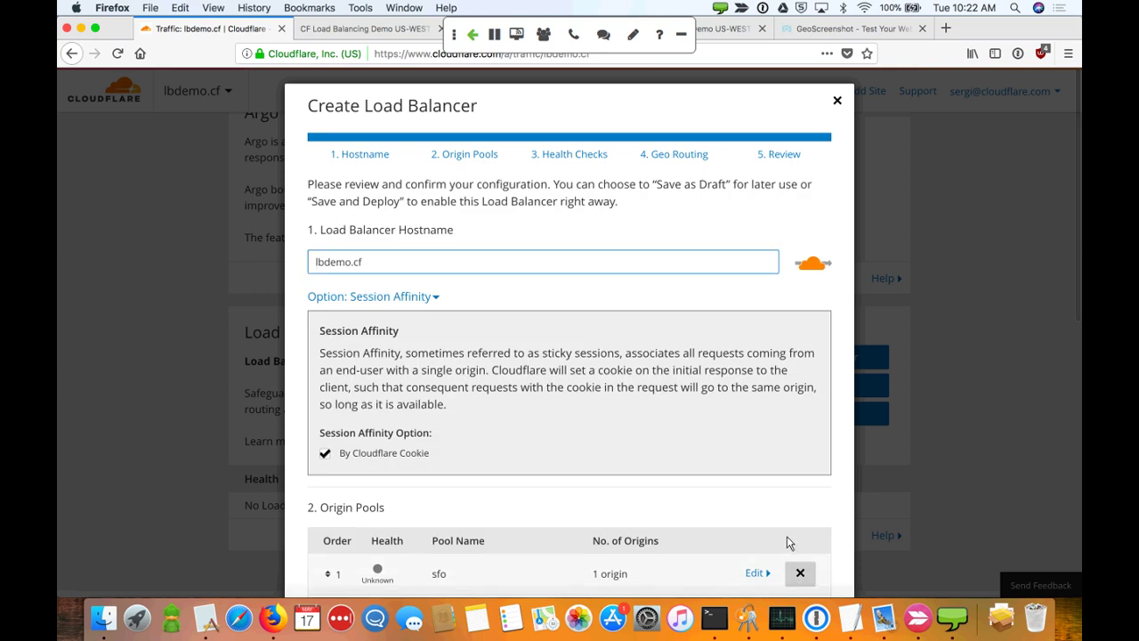
Scroll through the review summary to confirm the sfo and lhr pools report Healthy
scroll(780, 472, "down", 5)
scroll(778, 474, "up", 3)
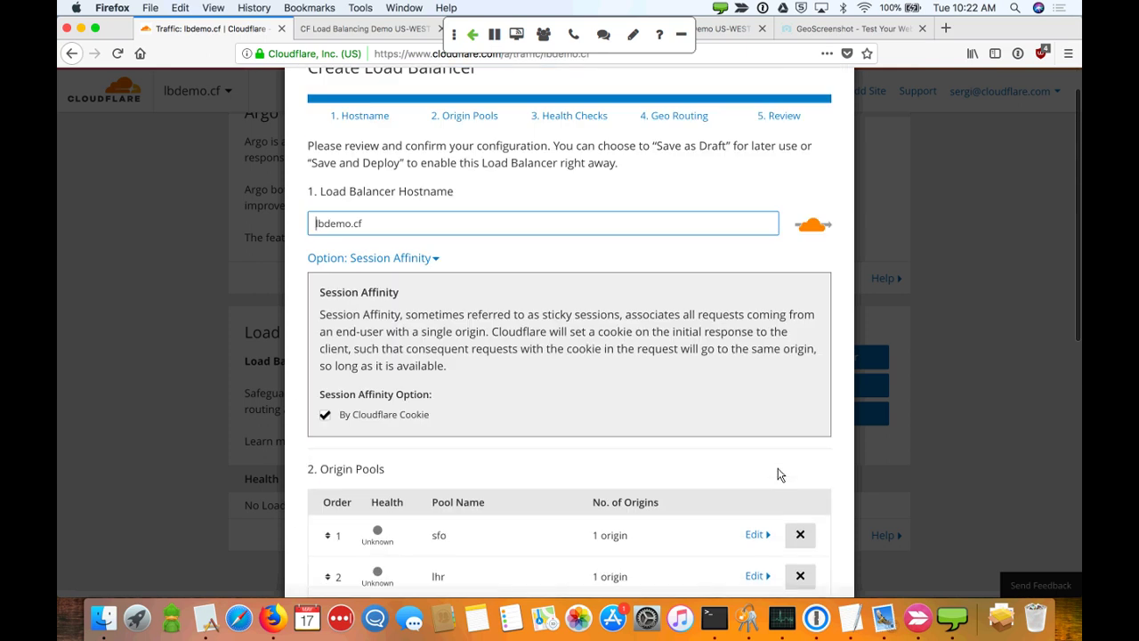
scroll(717, 322, "down", 3)
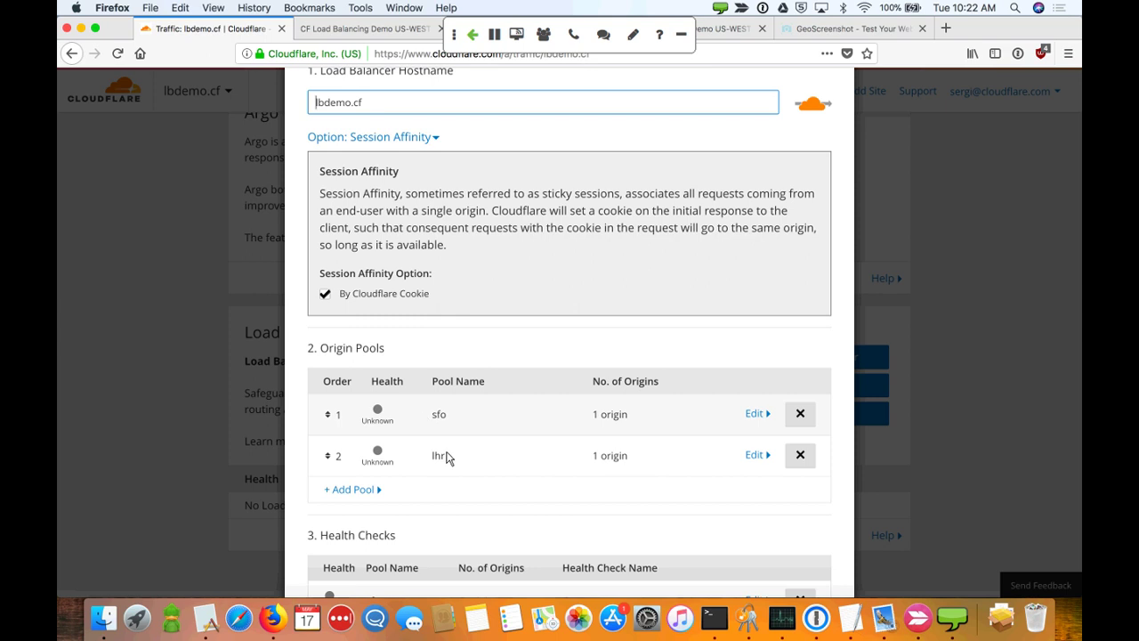
scroll(440, 460, "down", 3)
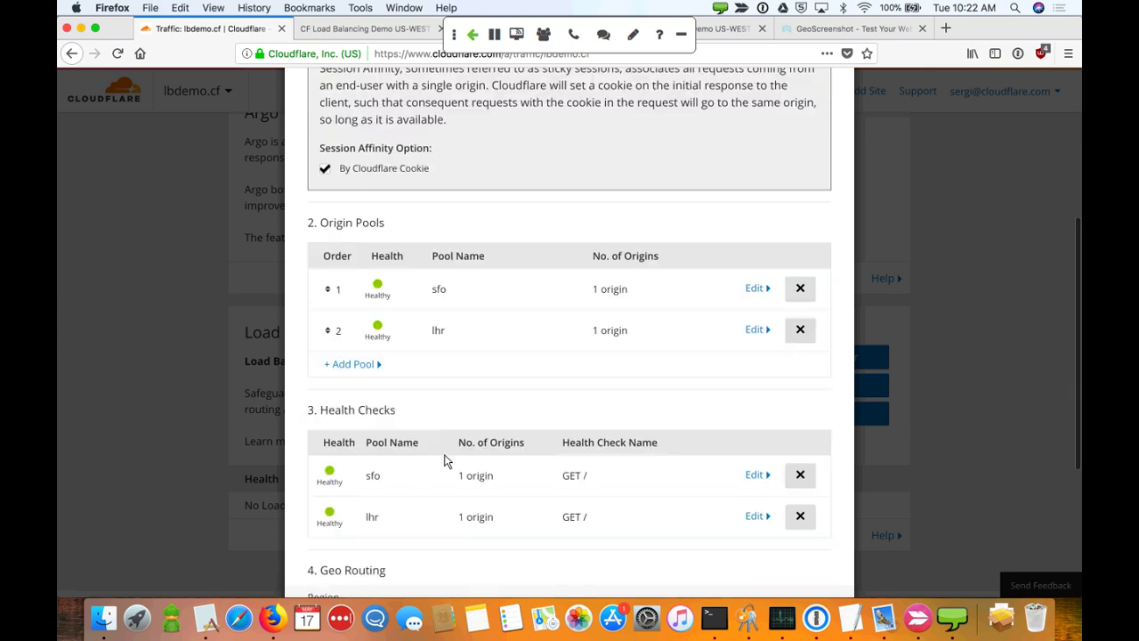
mouse_move(381, 287)
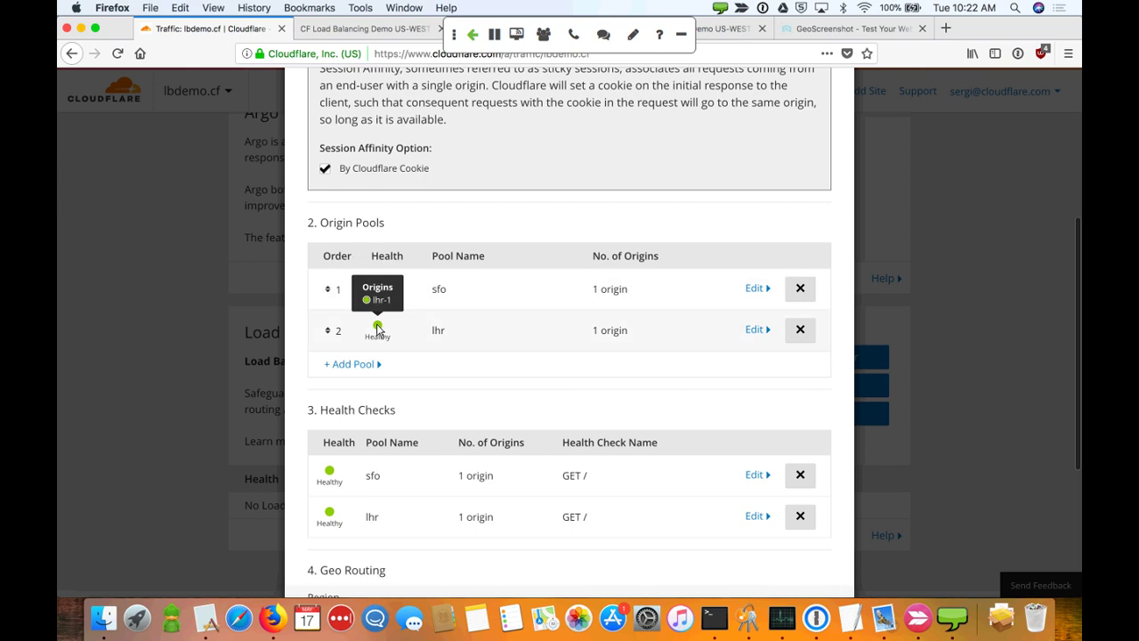
scroll(430, 431, "down", 5)
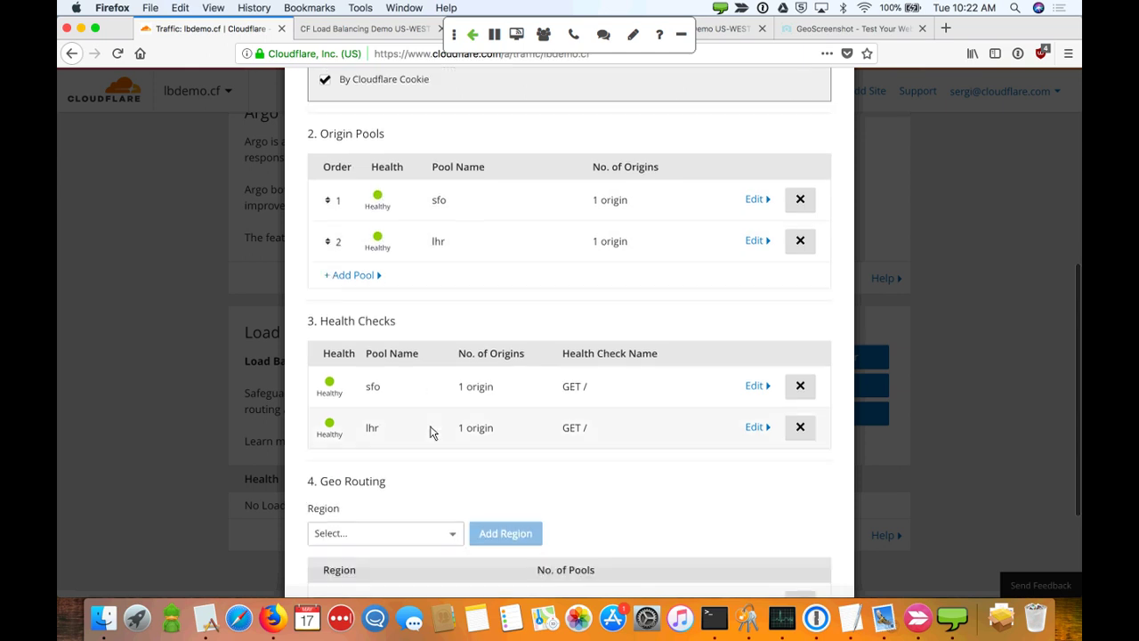
scroll(430, 432, "down", 1)
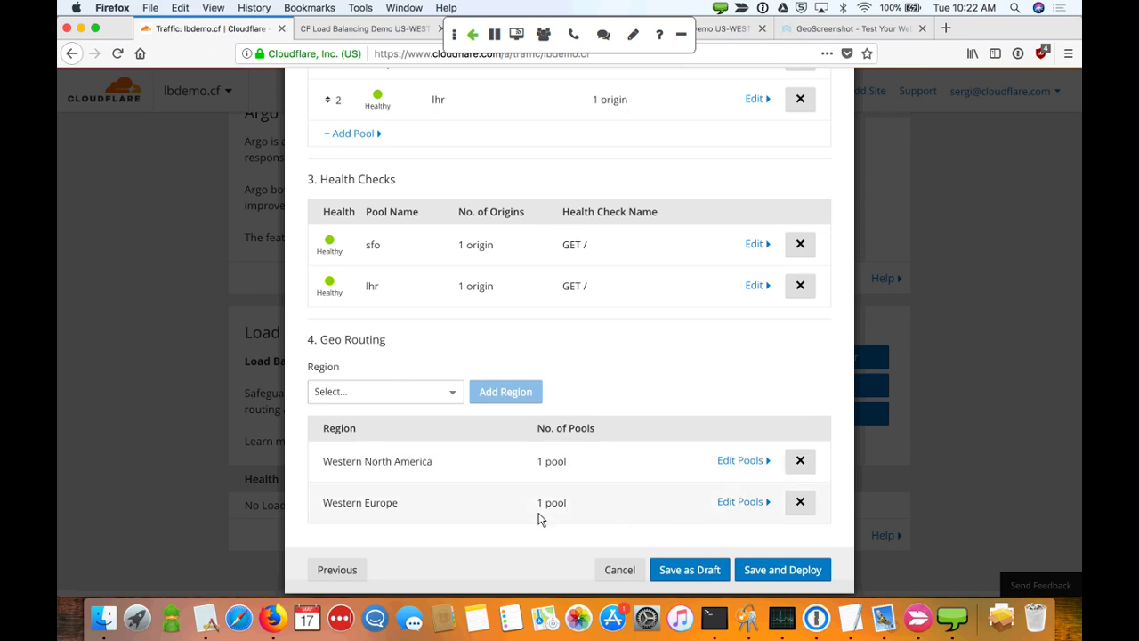
scroll(540, 519, "down", 1)
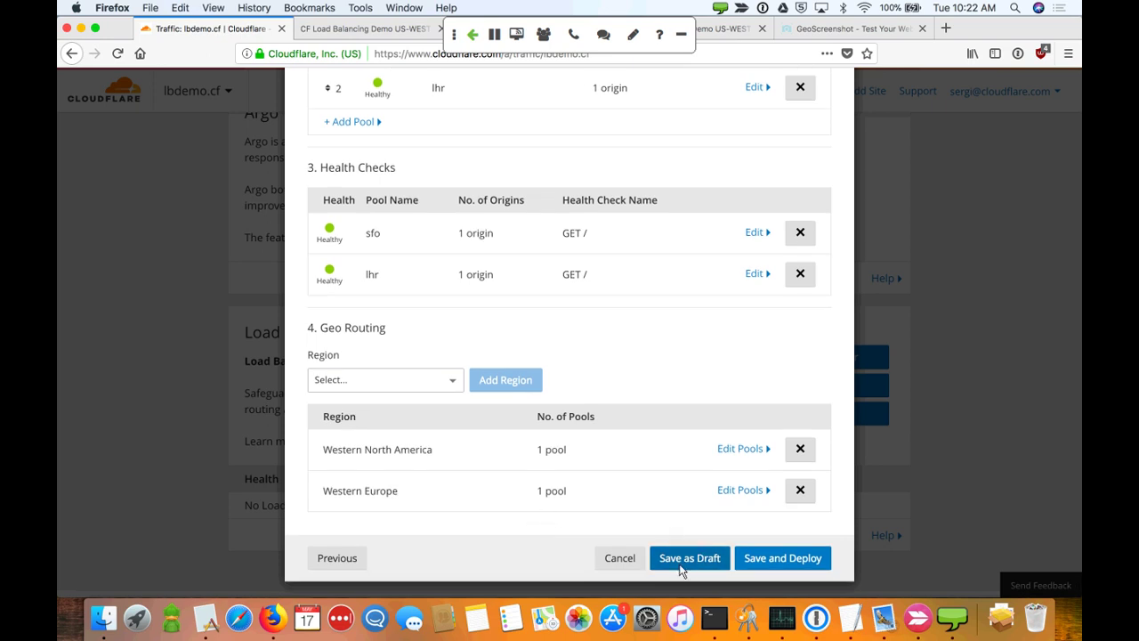
Deploy the lbdemo.cf load balancer and inspect the origins of its sfo and lhr pools
left_click(758, 558)
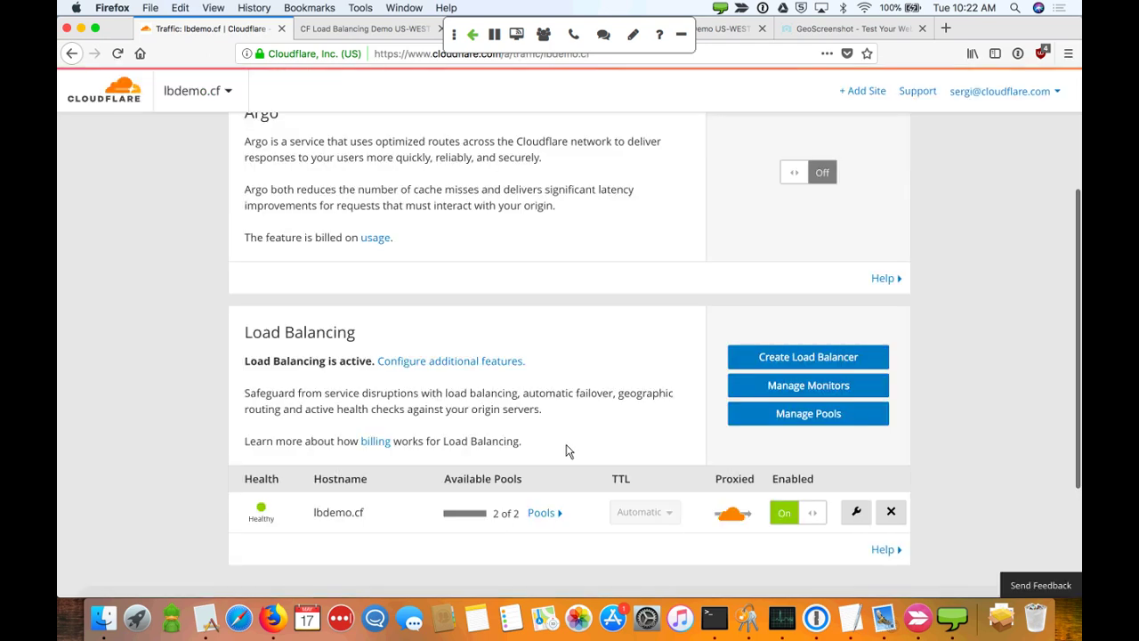
scroll(564, 450, "down", 2)
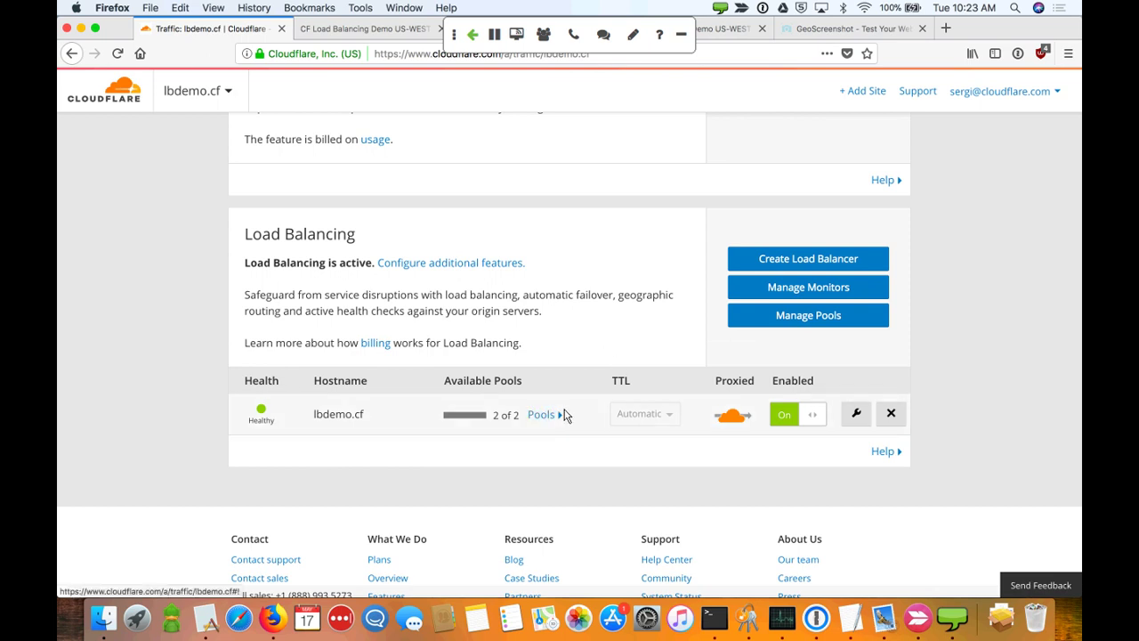
left_click(541, 415)
scroll(564, 414, "down", 2)
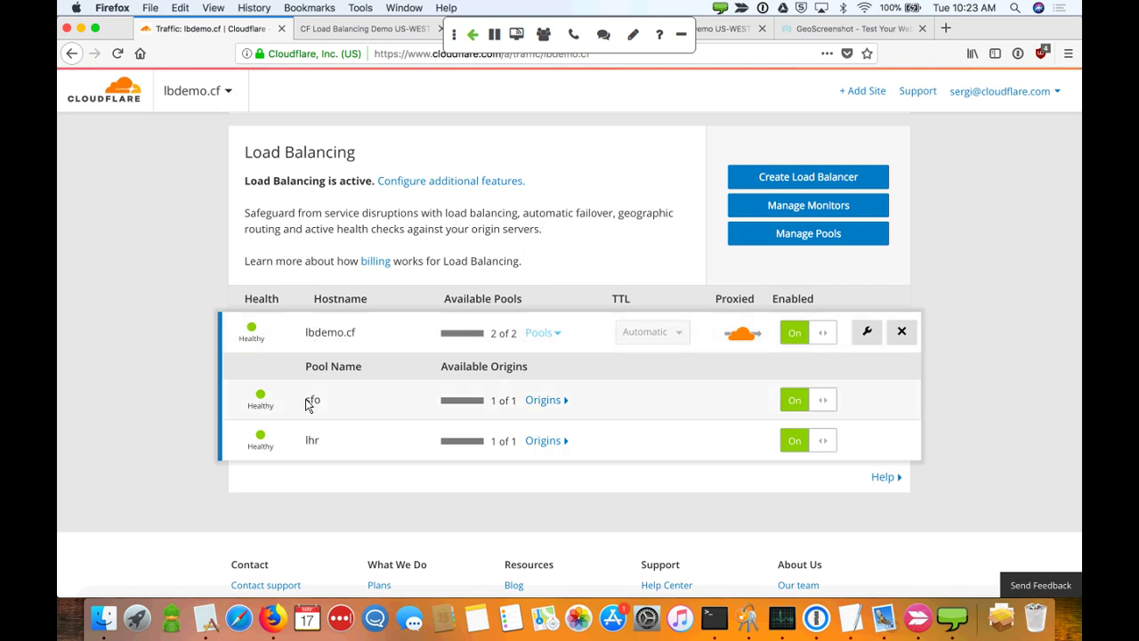
left_click(561, 406)
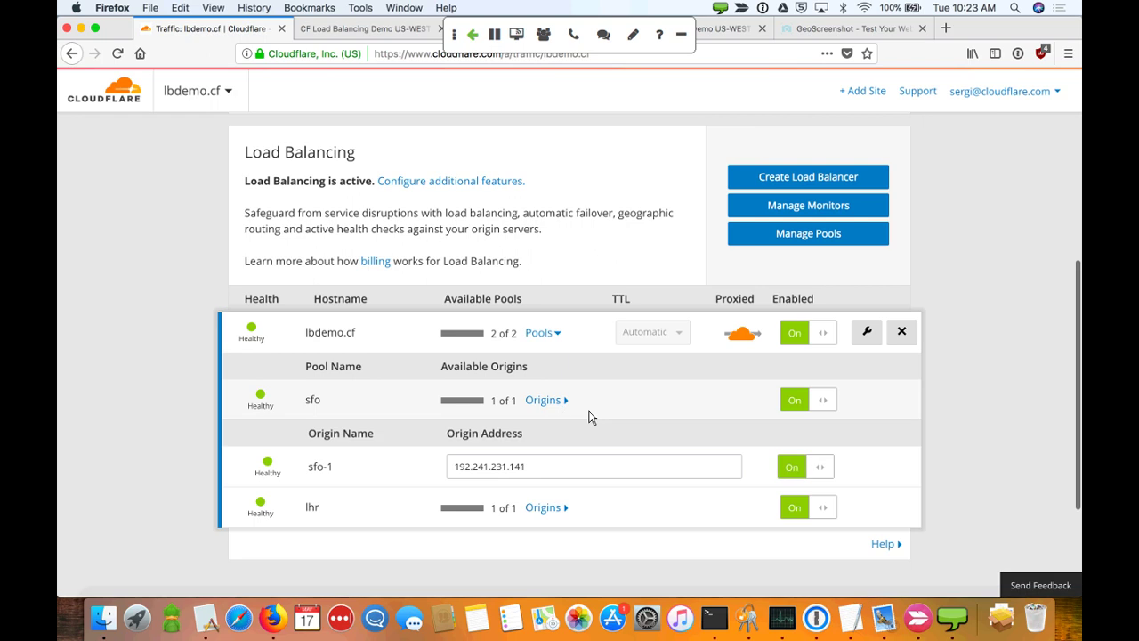
scroll(601, 418, "down", 3)
left_click(574, 413)
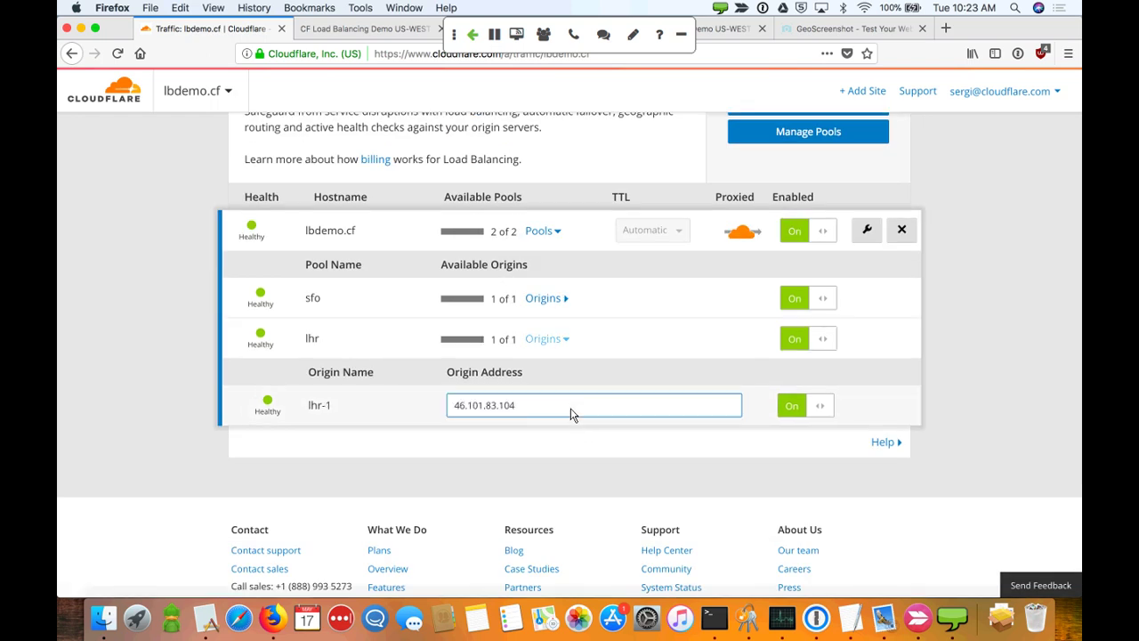
Reload the lbdemo.cf site to confirm it serves the CF LOAD BALANCING DEMO US-WEST page
left_click(373, 29)
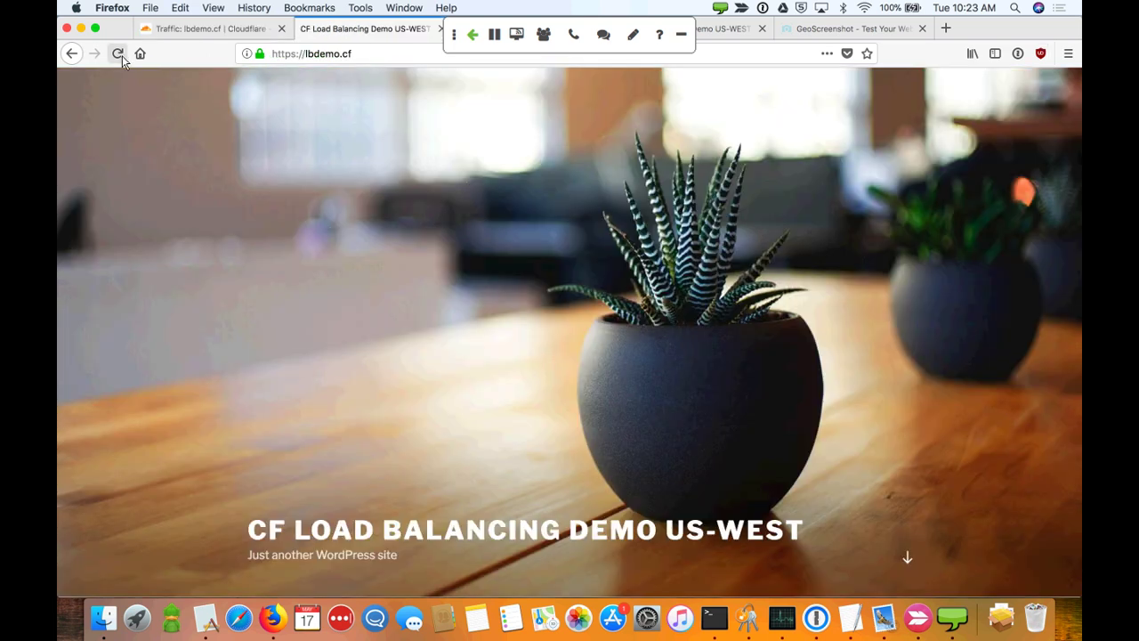
left_click(118, 54)
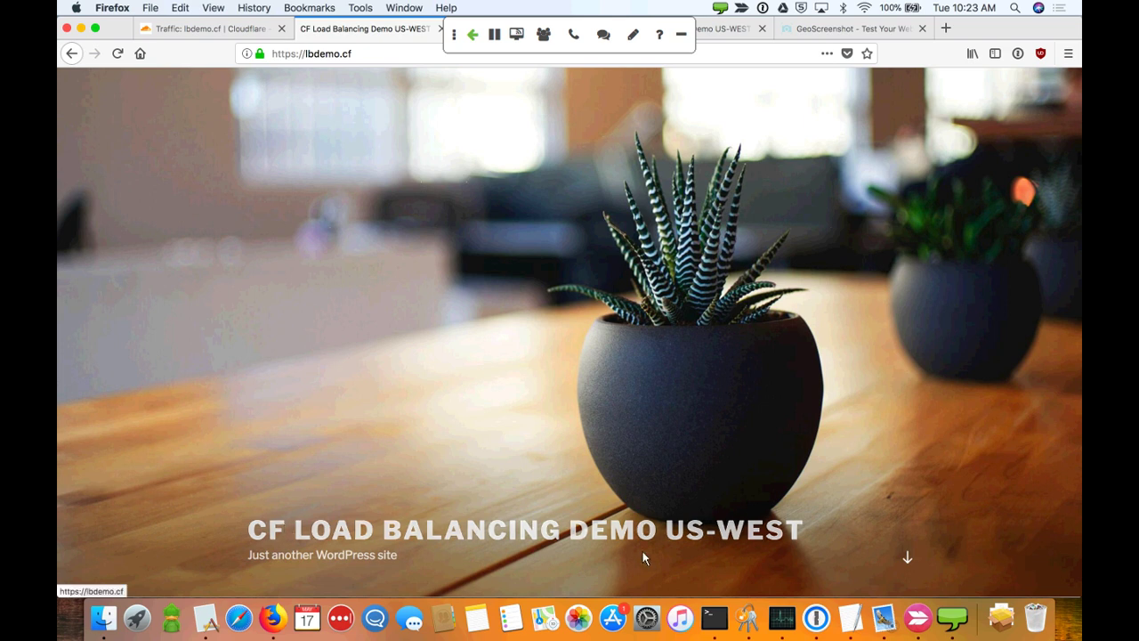
Capture lbdemo.cf in GeoScreenshot from London, San Francisco and North Bergen, then return to Cloudflare
left_click(854, 29)
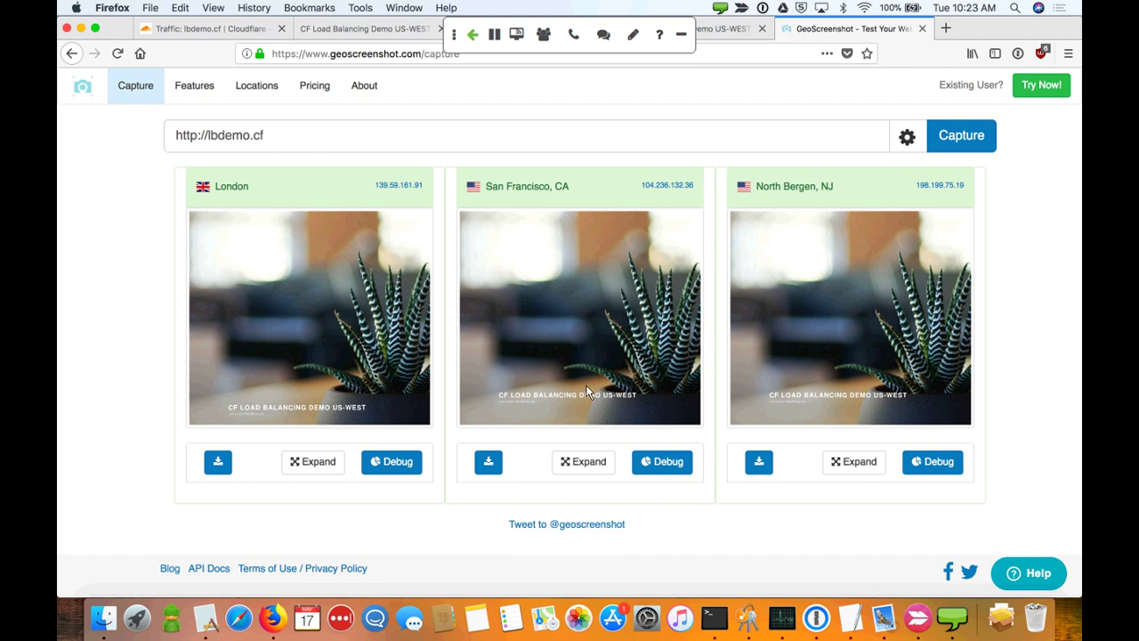
left_click(629, 145)
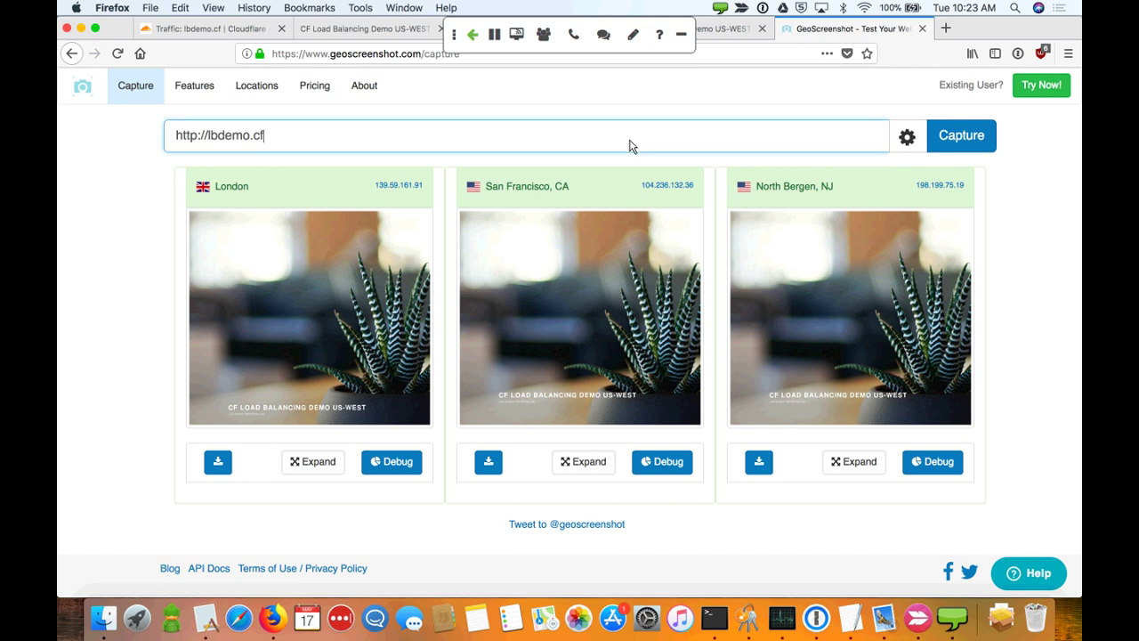
left_click(941, 134)
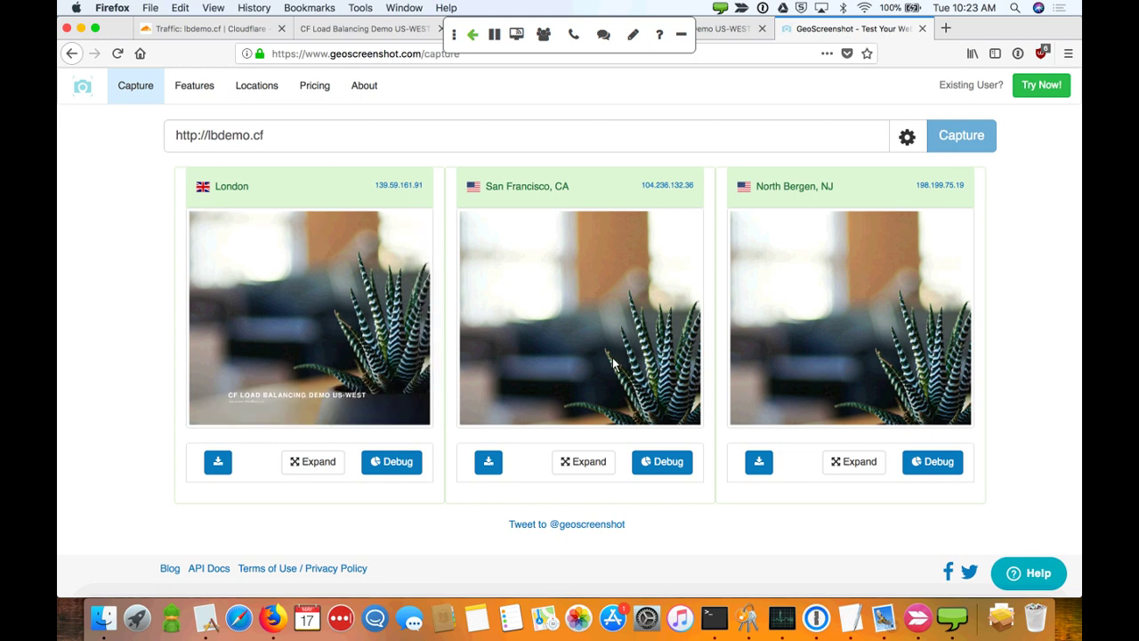
left_click(975, 151)
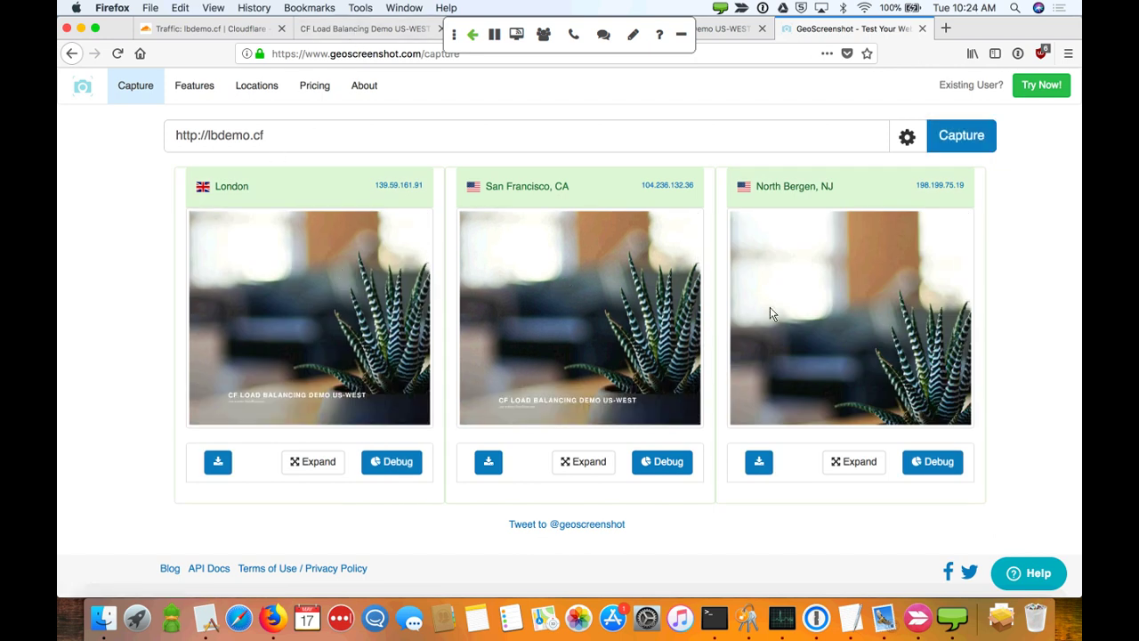
left_click(956, 143)
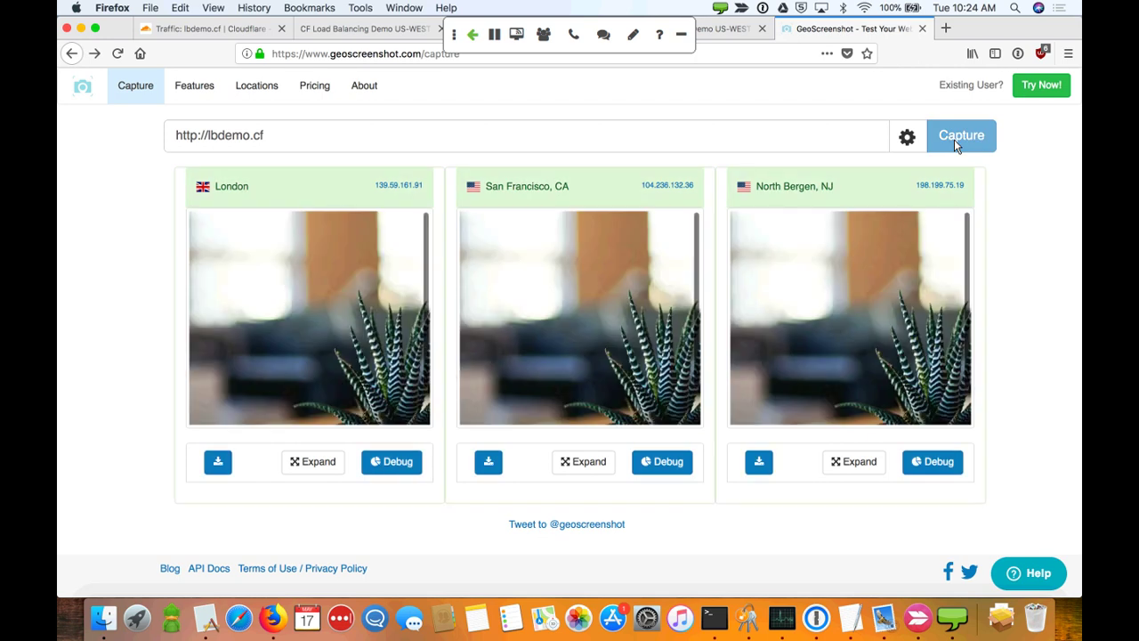
scroll(341, 380, "down", 3)
scroll(584, 314, "down", 3)
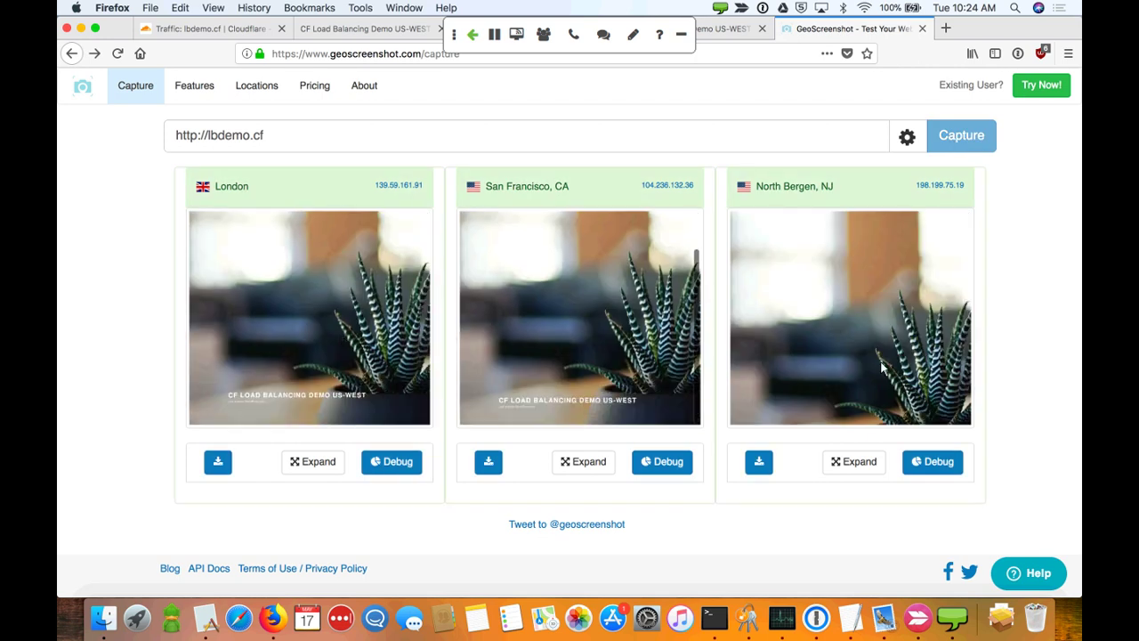
scroll(779, 277, "down", 3)
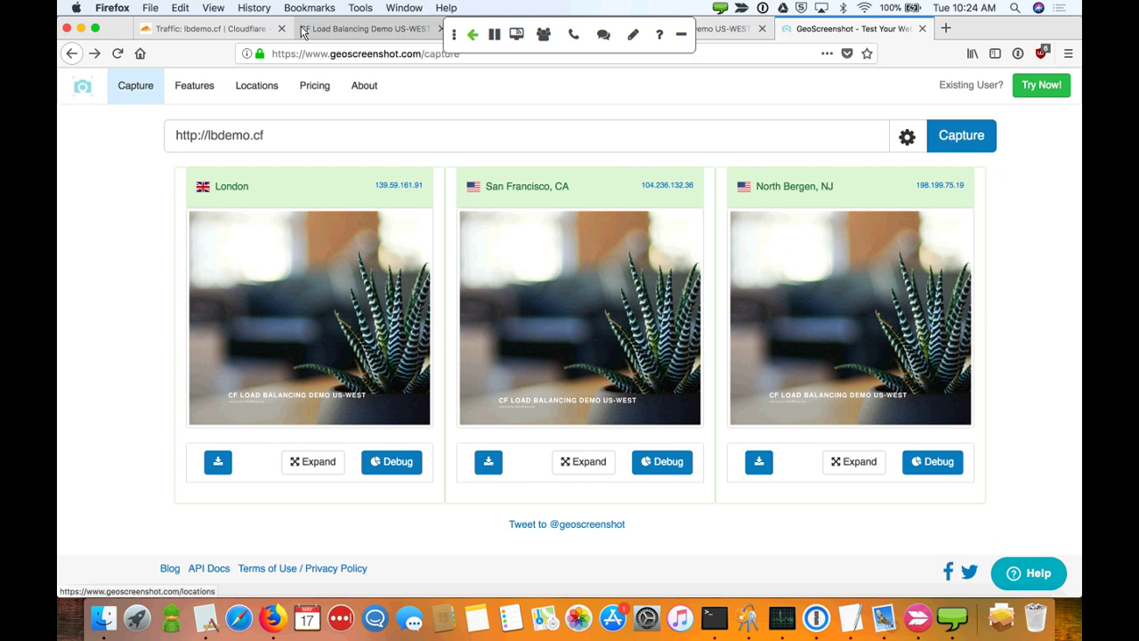
left_click(254, 31)
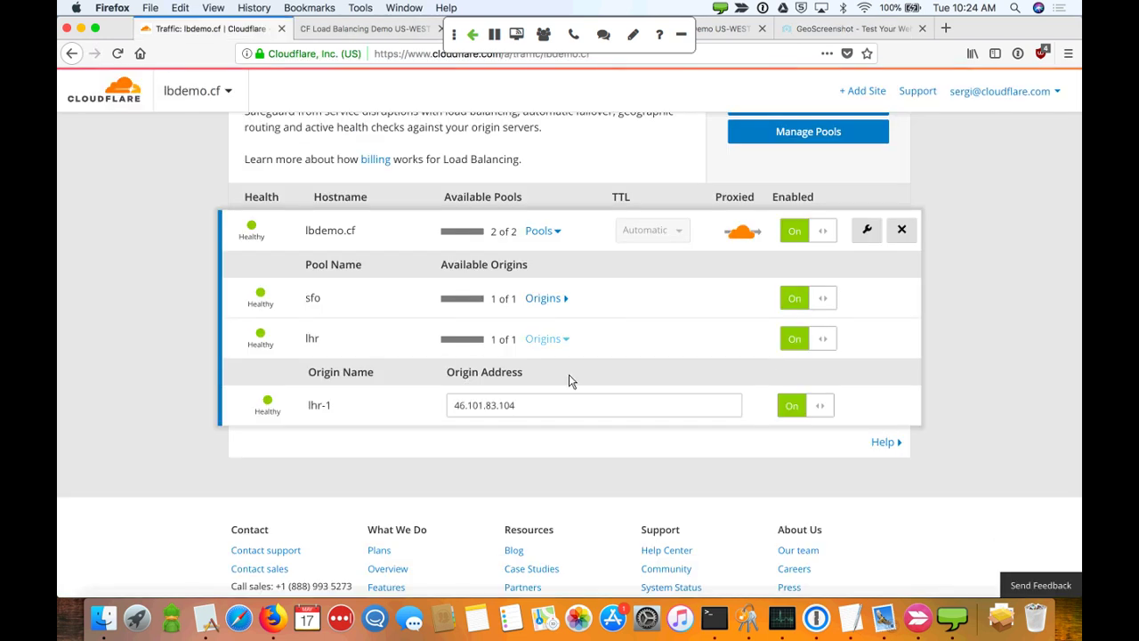
Re-edit the lbdemo.cf load balancer, keep Western Europe routed to the lhr pool, and save
scroll(797, 241, "up", 3)
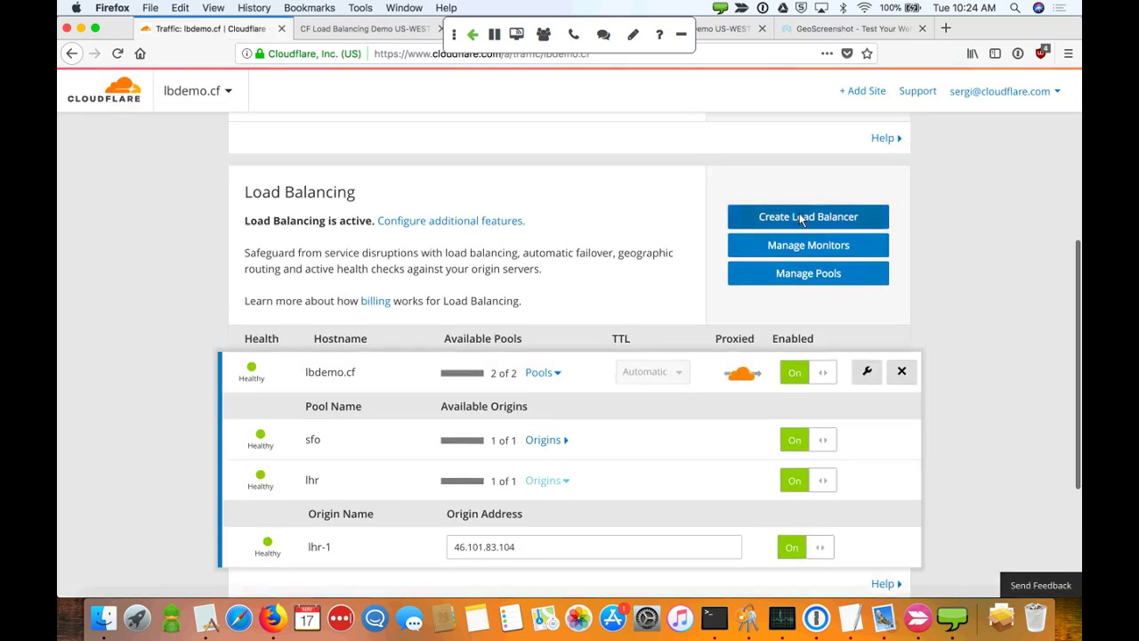
left_click(867, 371)
scroll(534, 410, "down", 5)
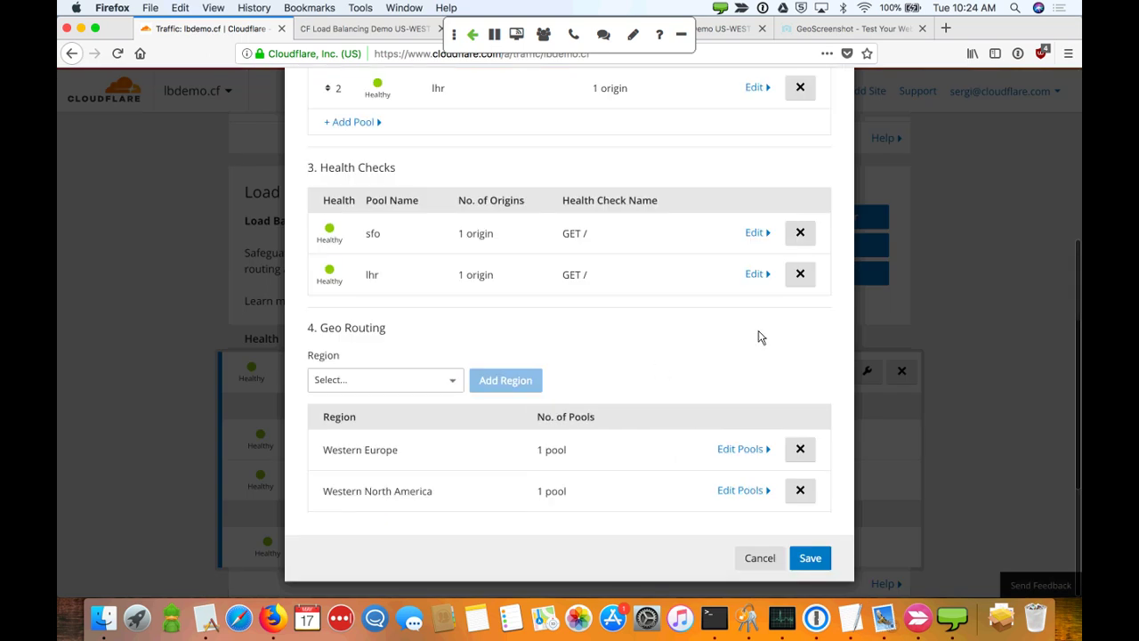
scroll(790, 262, "up", 3)
left_click(761, 213)
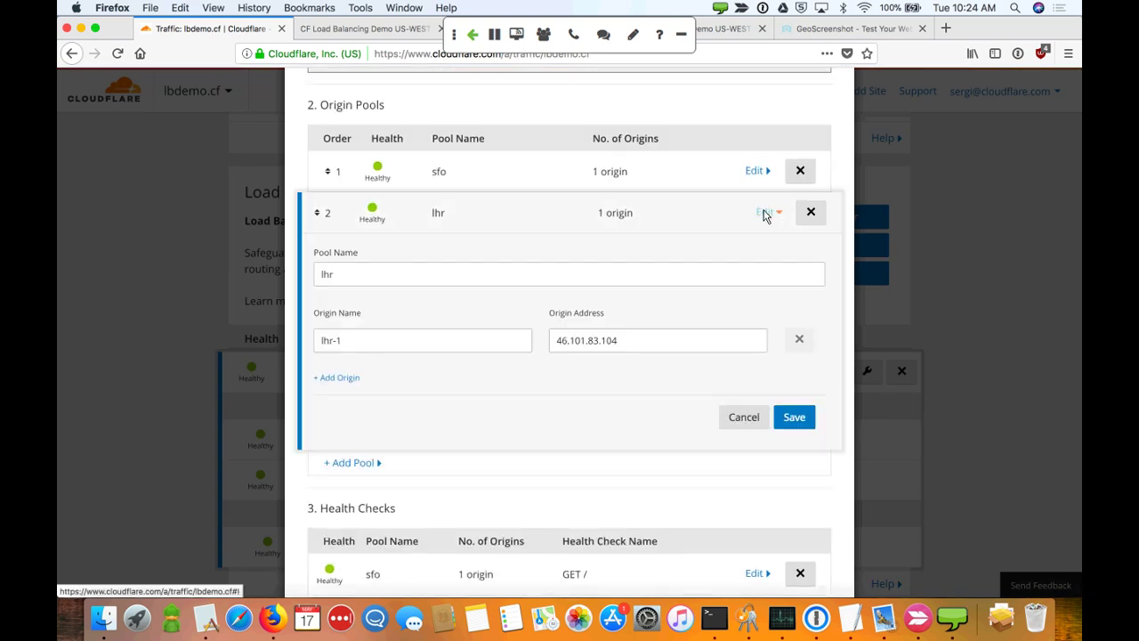
left_click(762, 213)
scroll(735, 326, "down", 3)
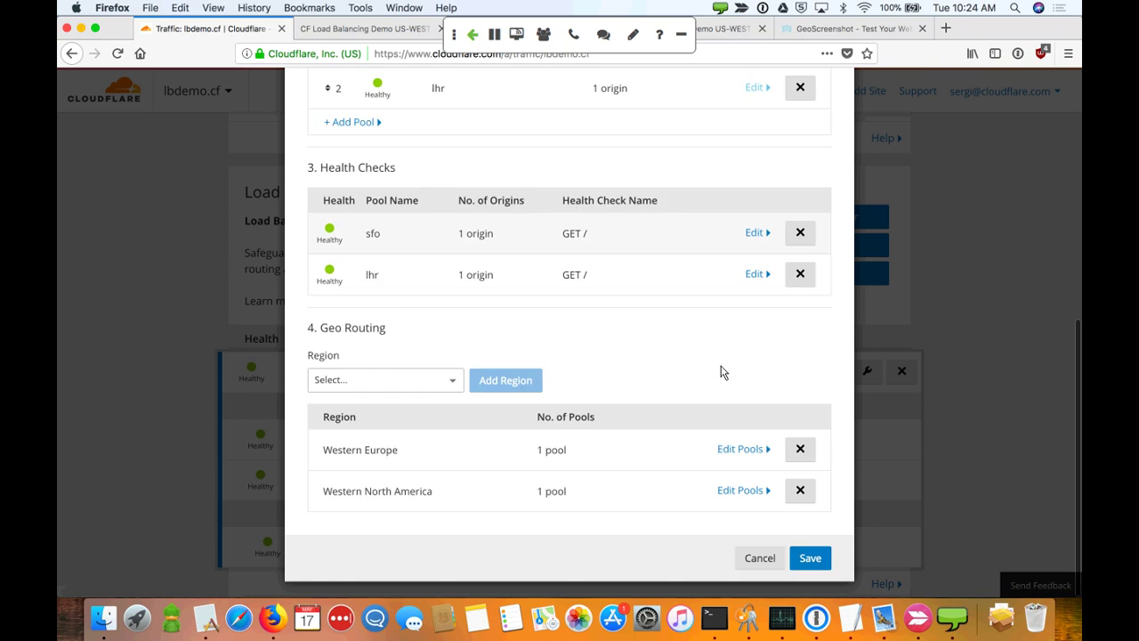
left_click(743, 450)
scroll(652, 522, "down", 3)
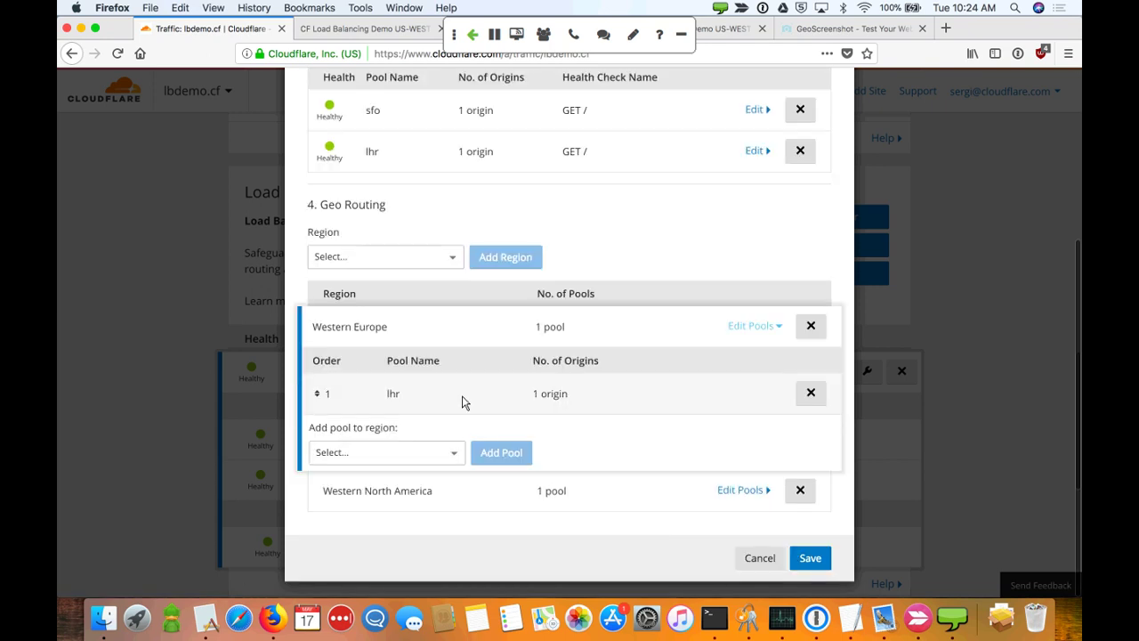
left_click(807, 562)
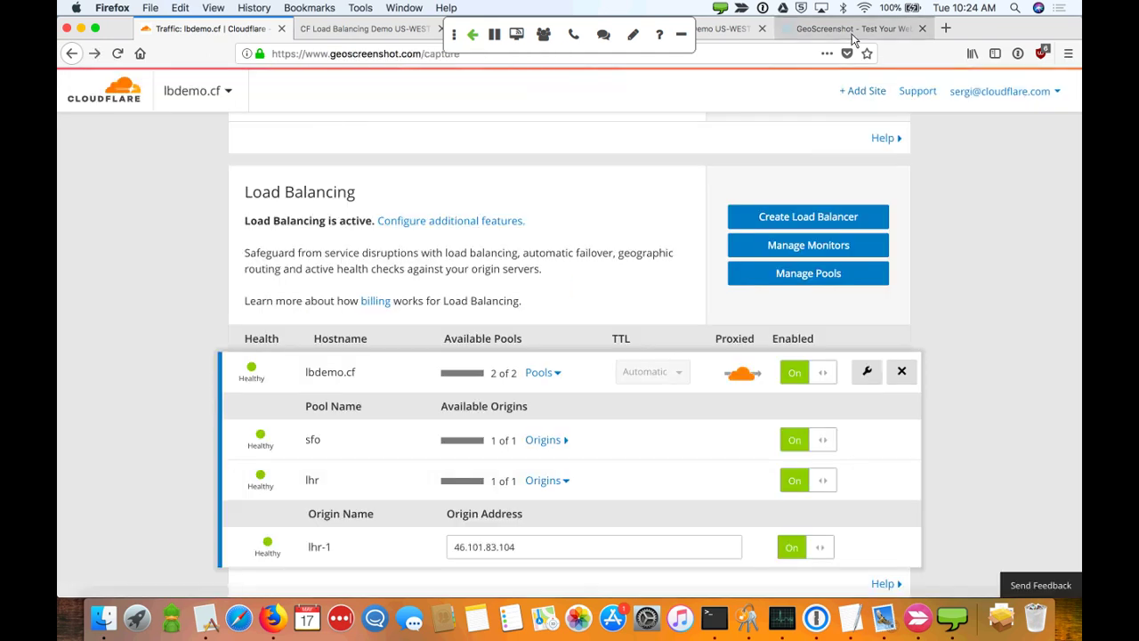
Rerun the GeoScreenshot capture of lbdemo.cf and review results from all three locations
left_click(850, 28)
left_click(961, 135)
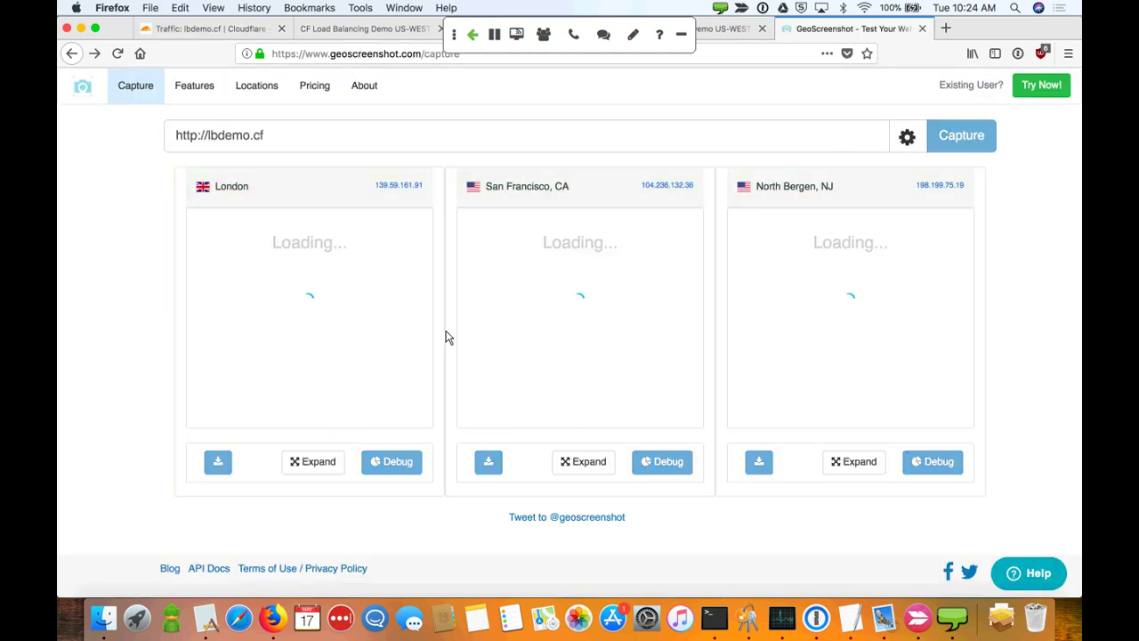
scroll(342, 346, "down", 2)
scroll(604, 324, "down", 2)
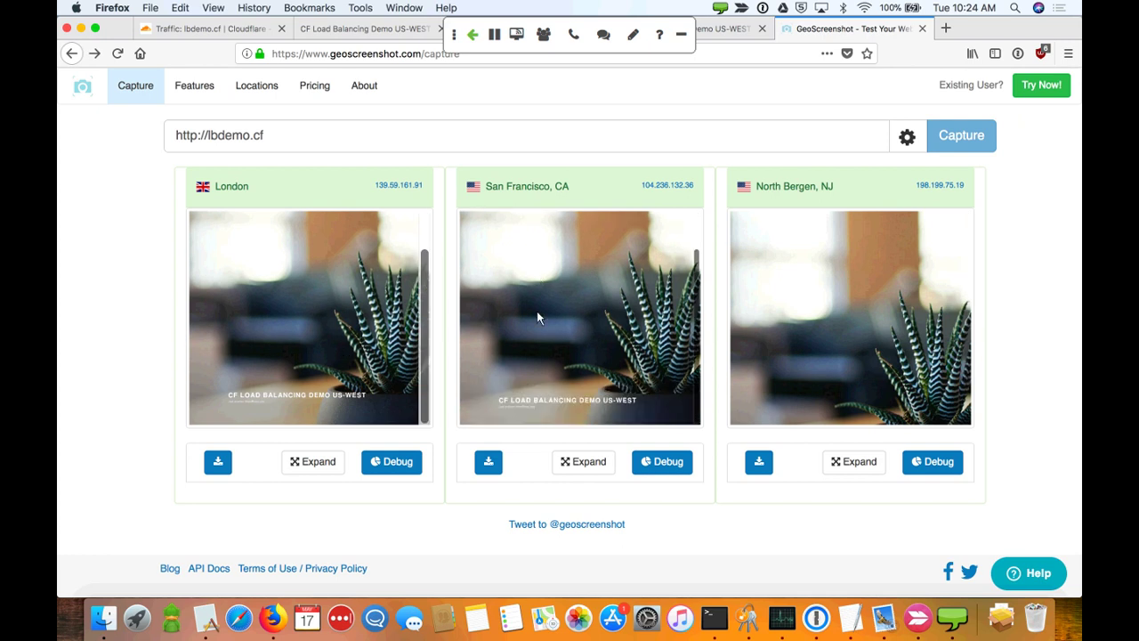
scroll(836, 278, "down", 2)
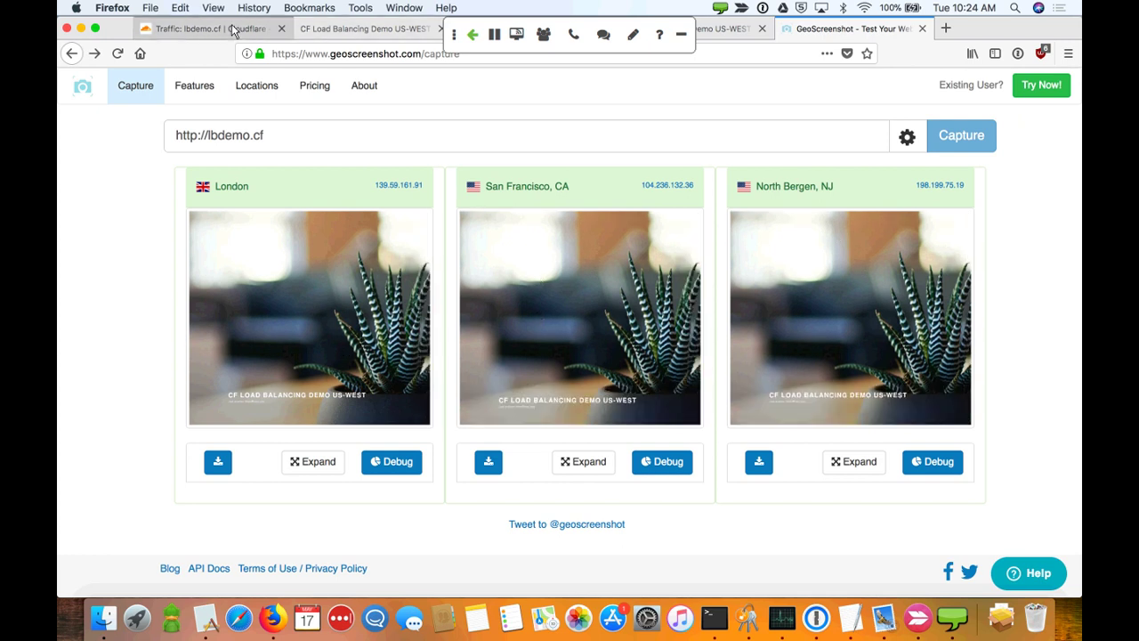
Return to the Traffic page showing lbdemo.cf's sfo and lhr pools, then bring up conference controls
left_click(233, 30)
scroll(614, 316, "down", 5)
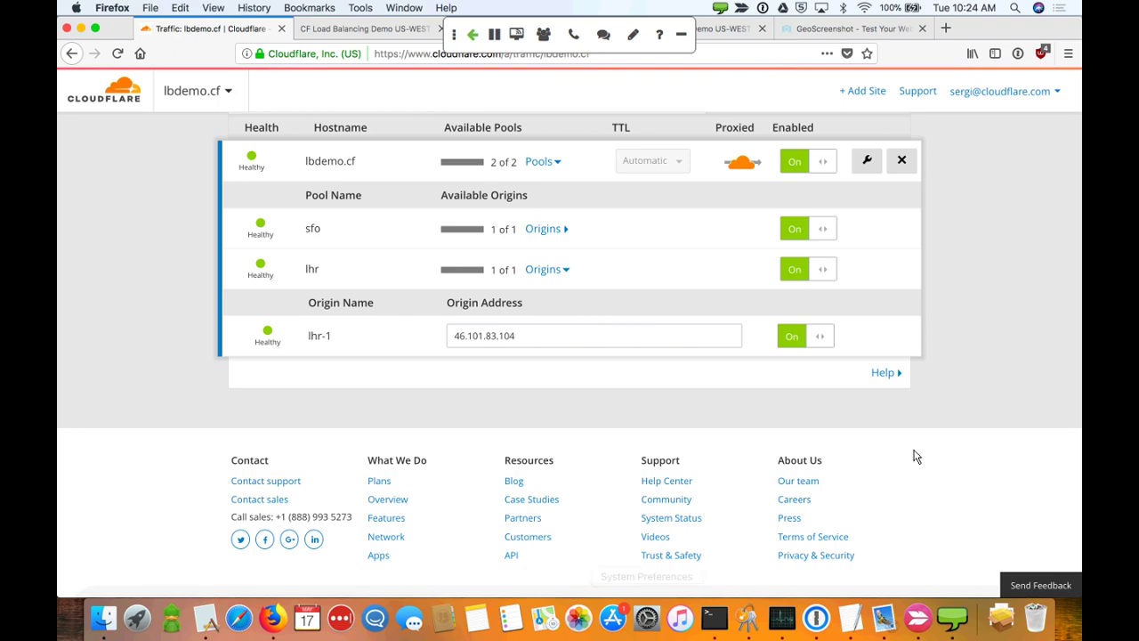
left_click(950, 627)
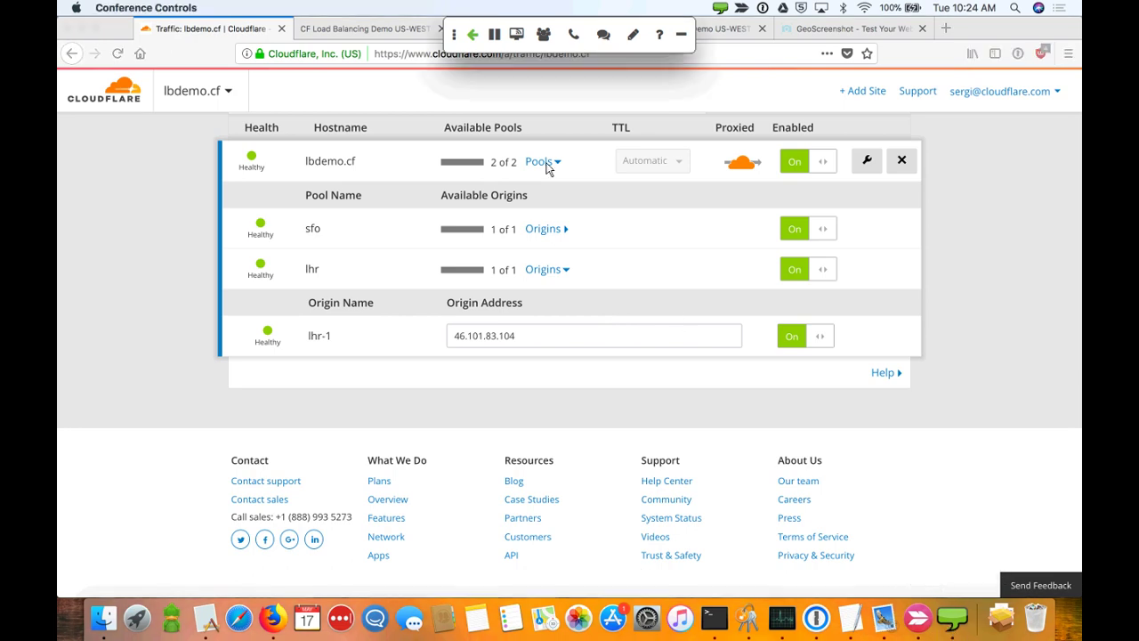